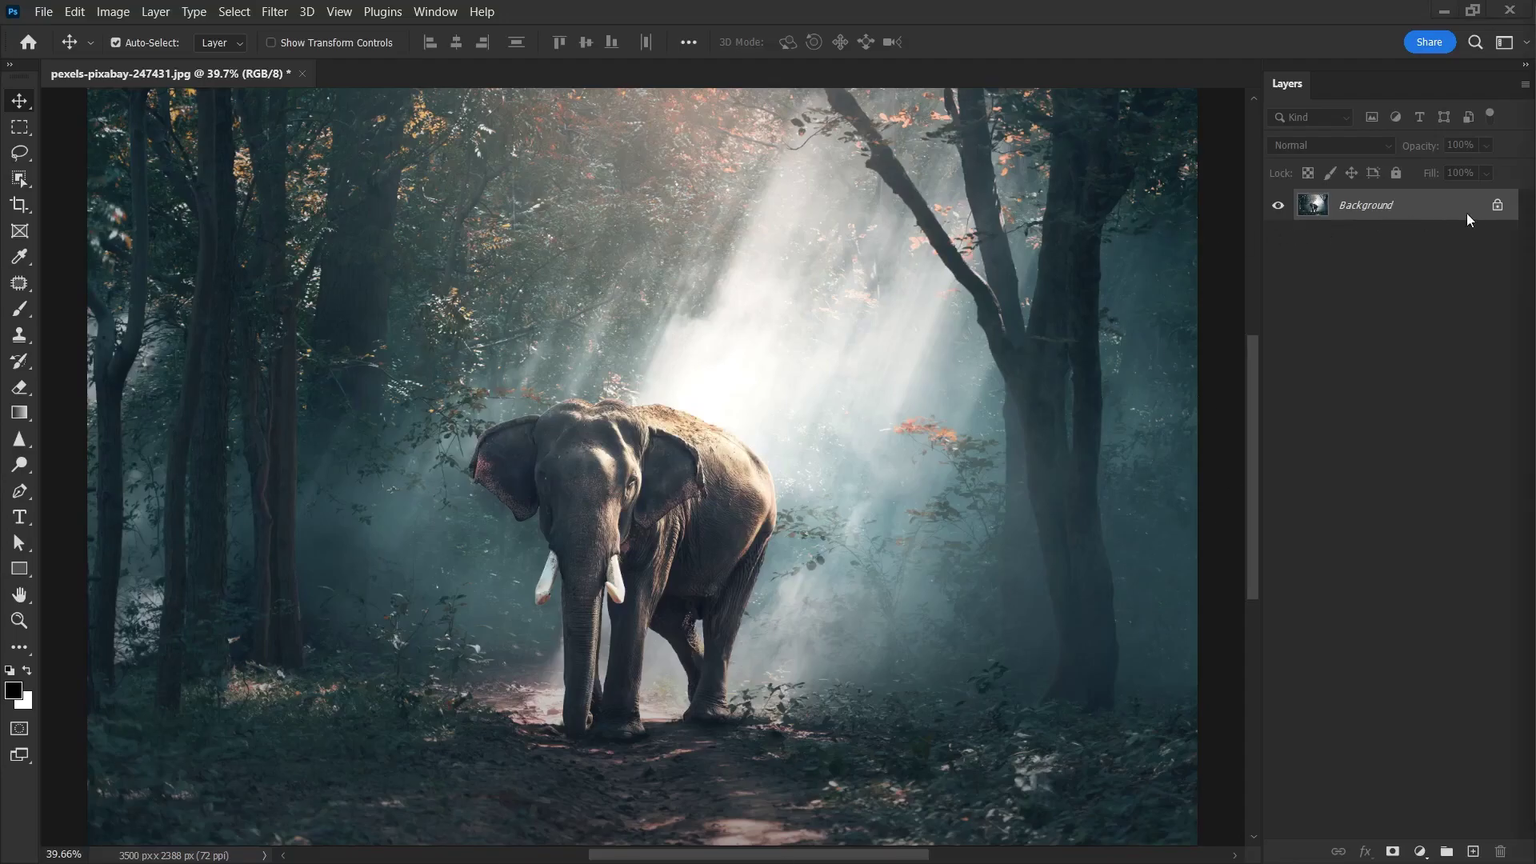
Convert the Background photo layer to a smart object and rename it 'image'.
right_click(1360, 211)
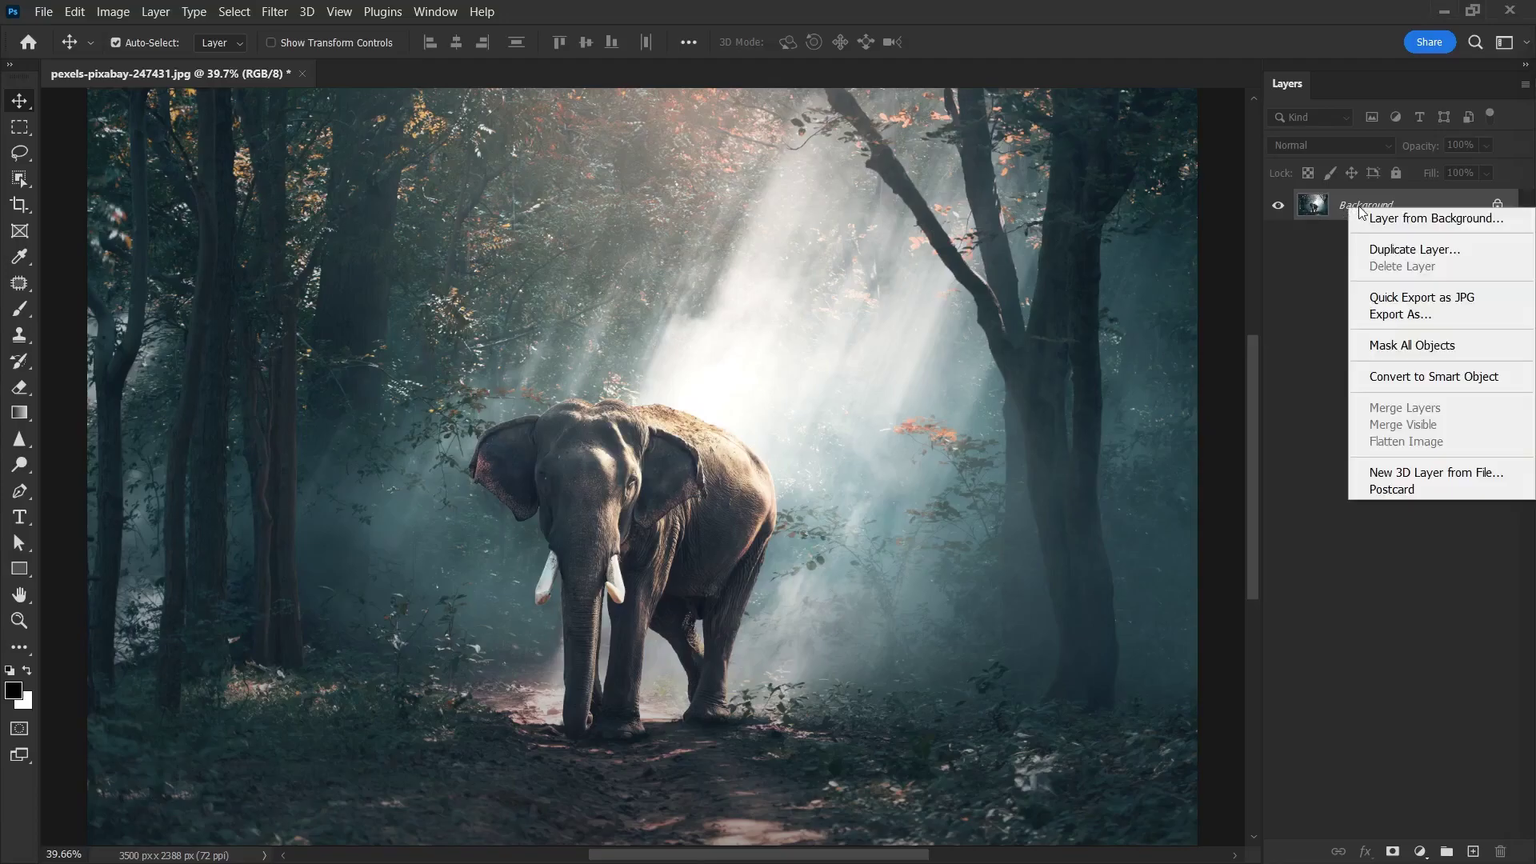
left_click(1414, 378)
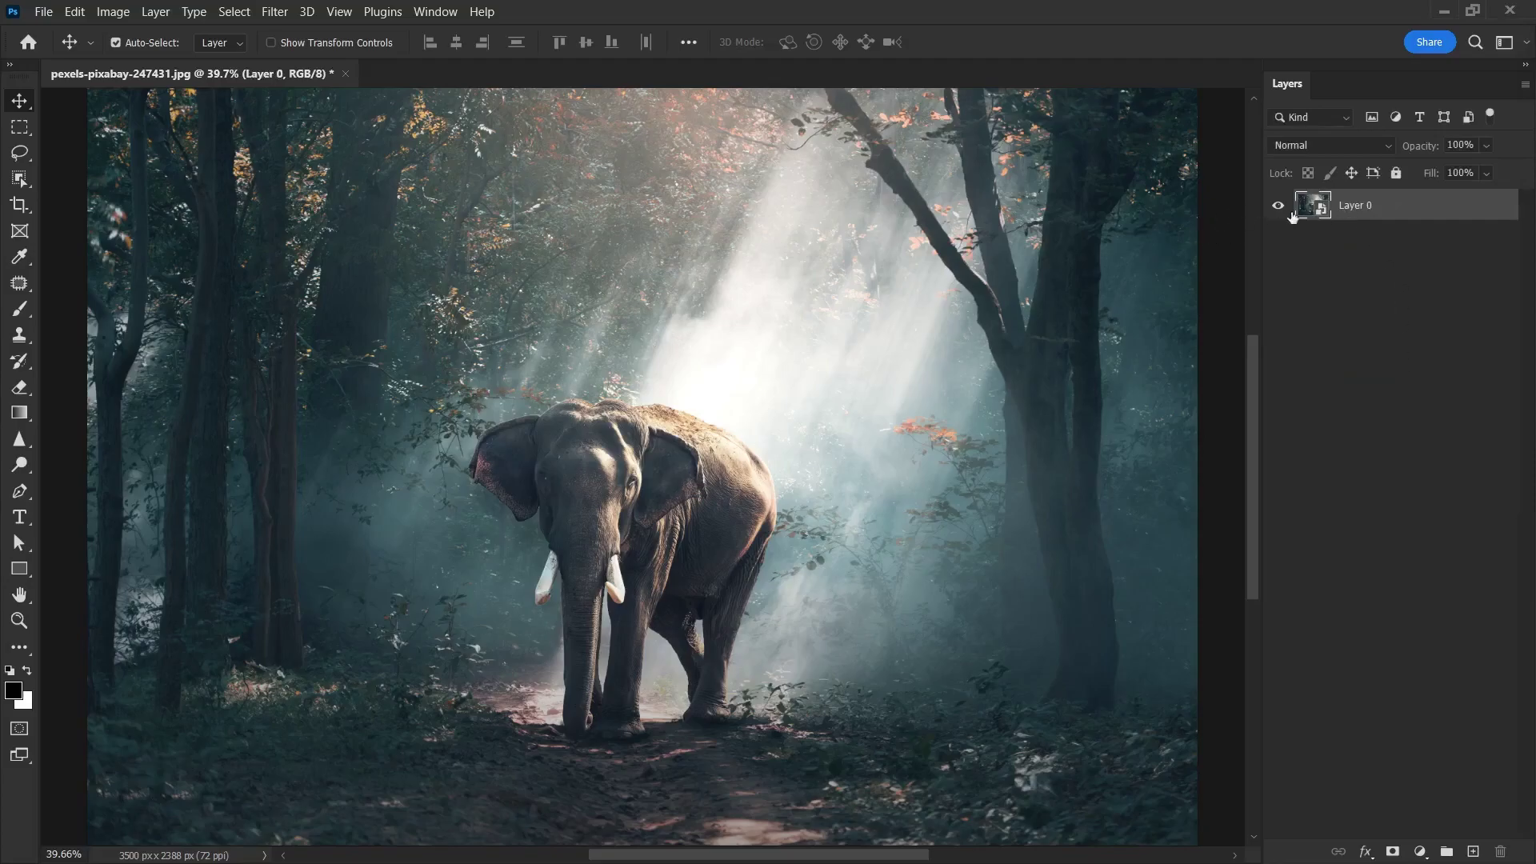
double_click(1354, 206)
type("image")
key("Return")
Set the canvas height to 200 Percent, adding transparent space below the photo.
scroll(730, 509, "down", 5)
scroll(485, 216, "down", 3)
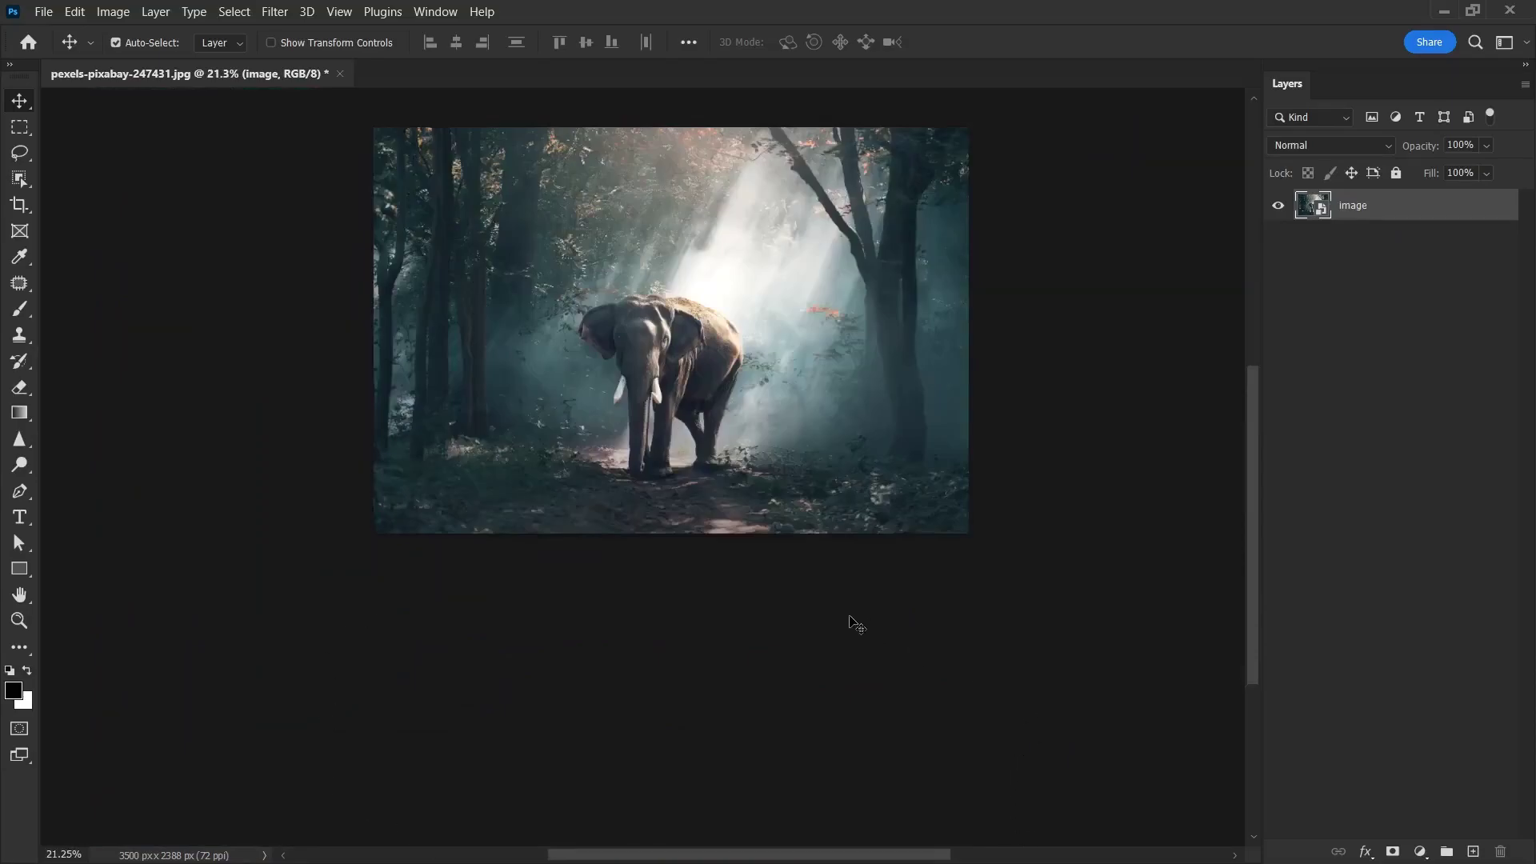
left_click(114, 14)
left_click(140, 177)
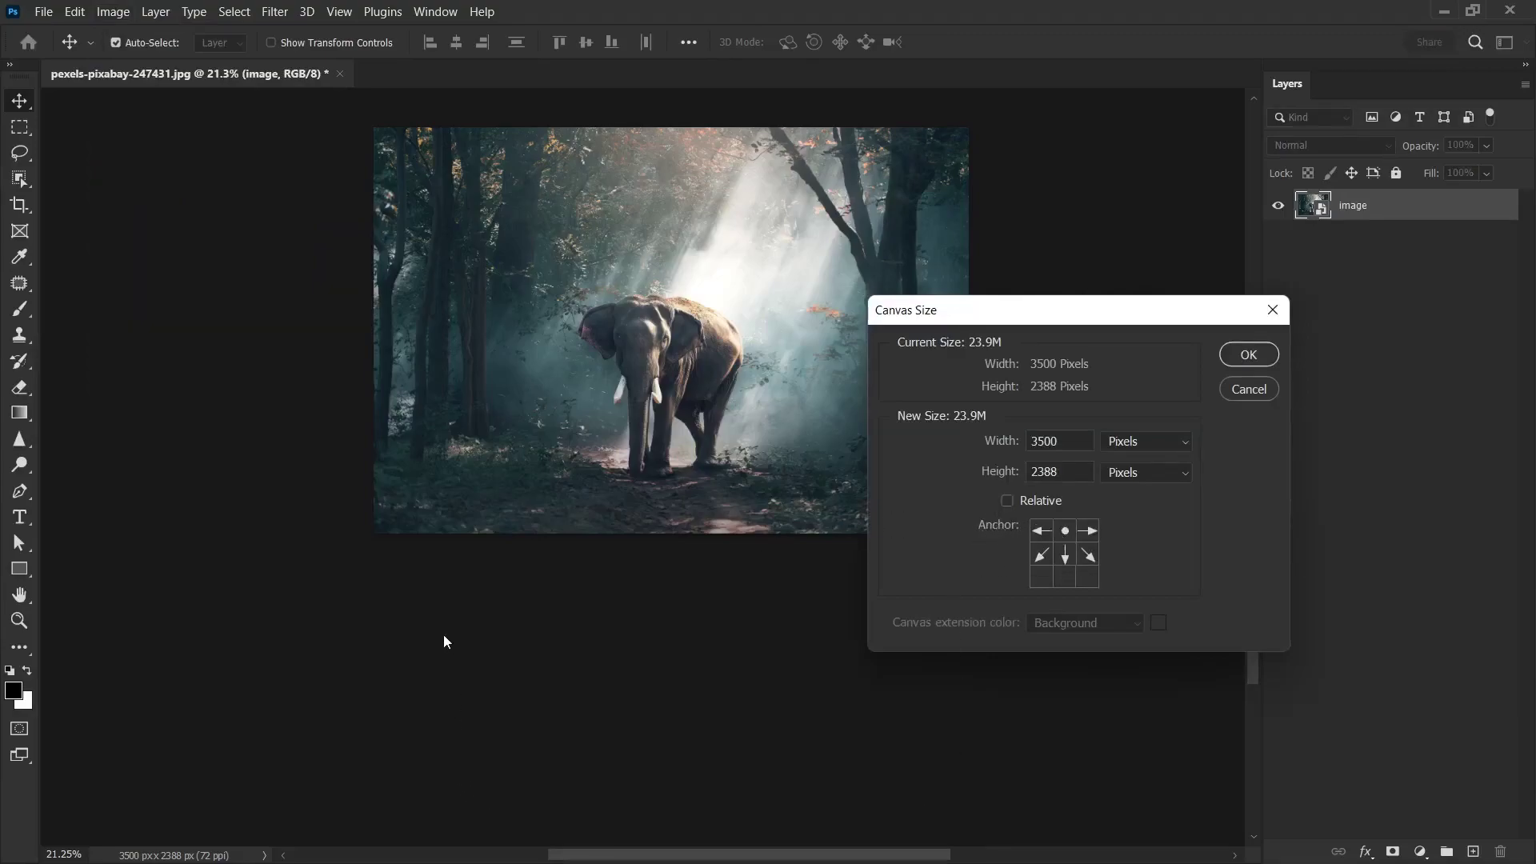
double_click(1049, 471)
left_click(1136, 472)
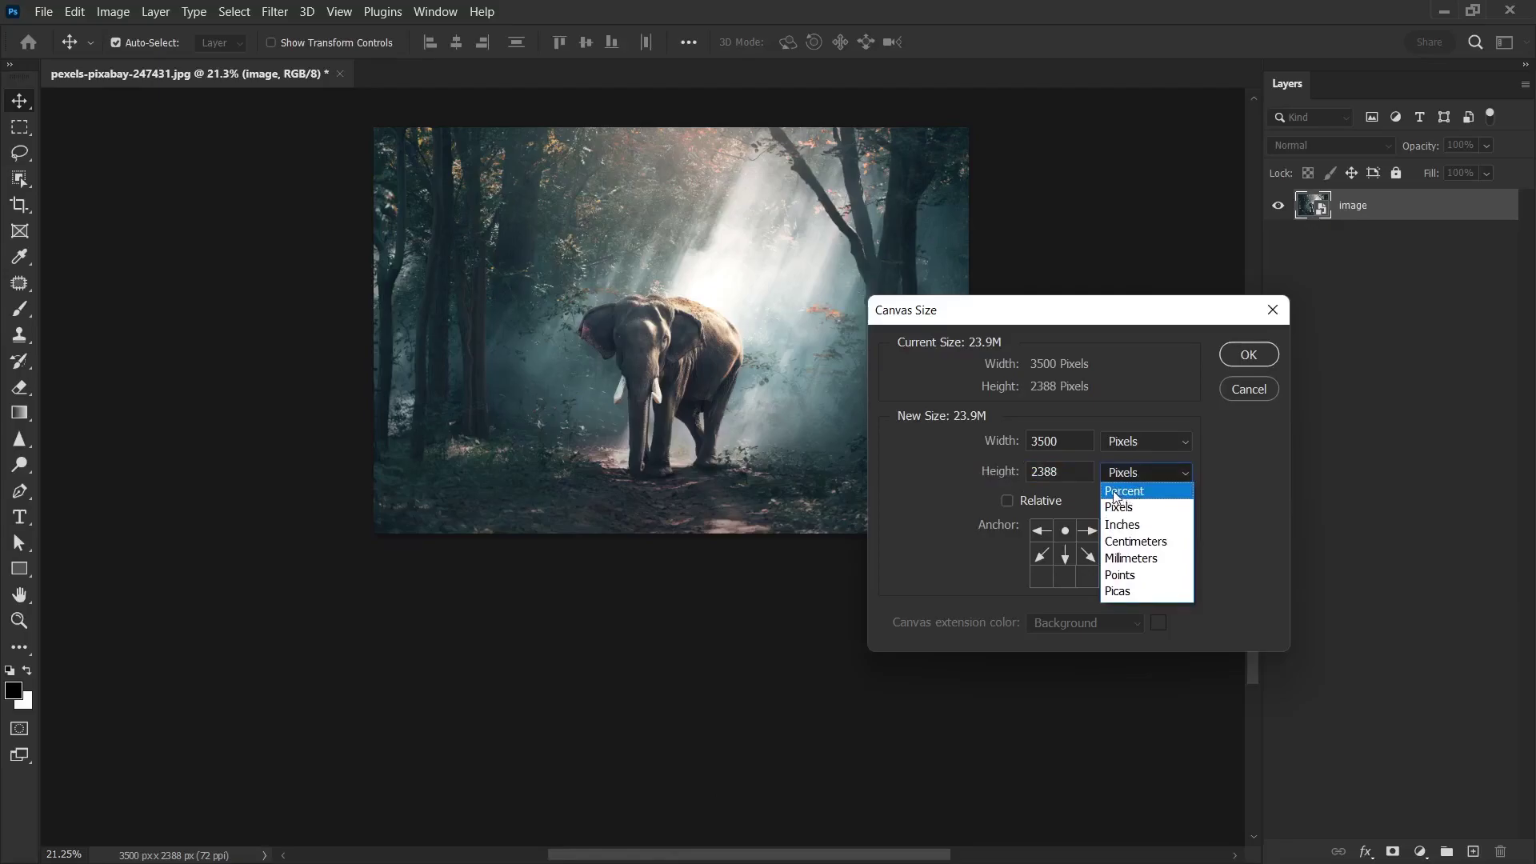
left_click(1132, 491)
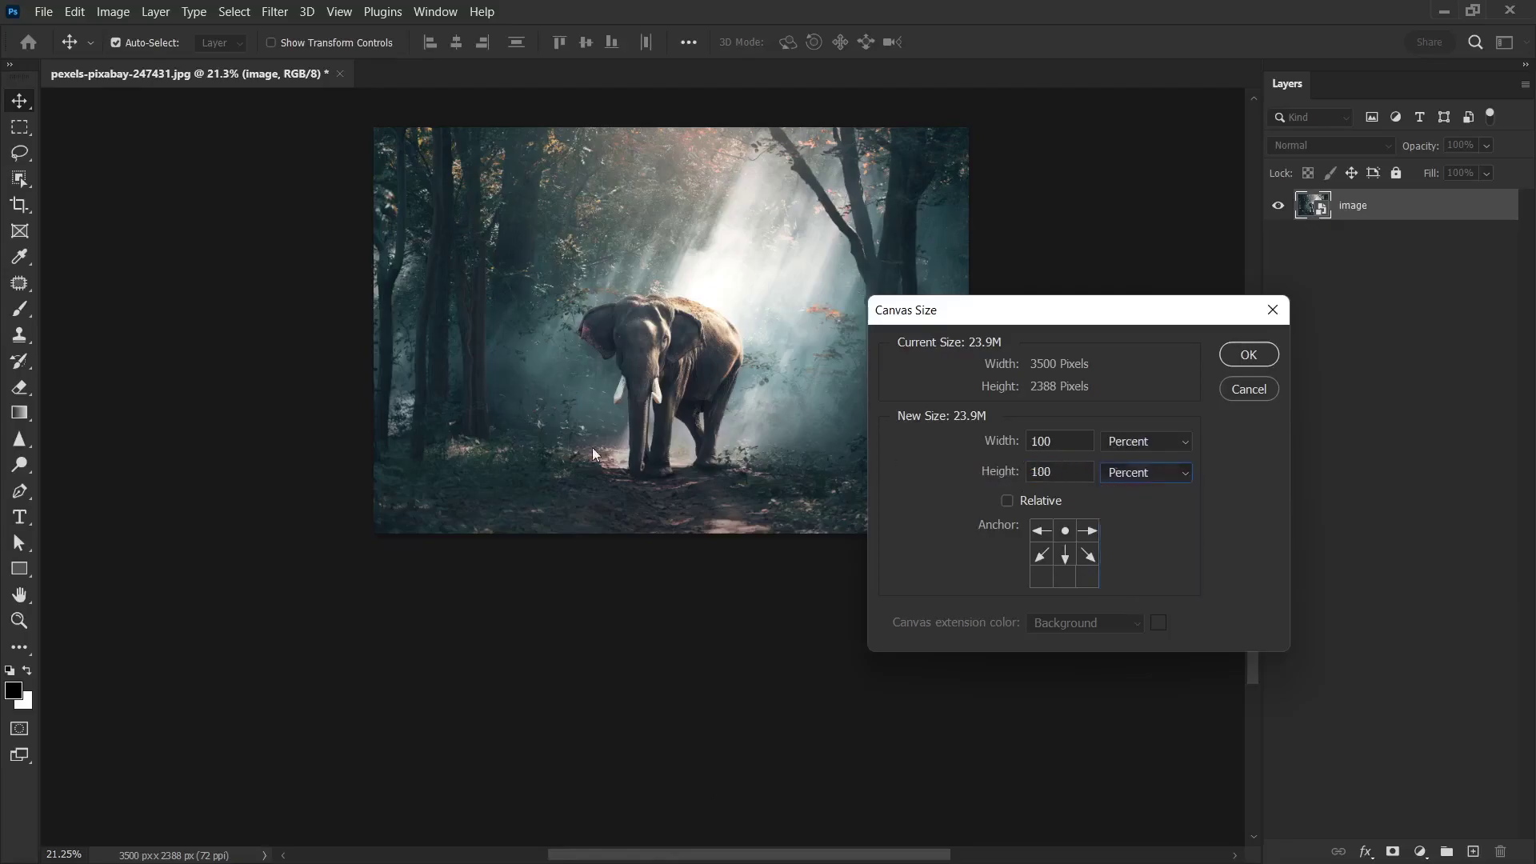
double_click(1052, 470)
type("200")
left_click(1249, 354)
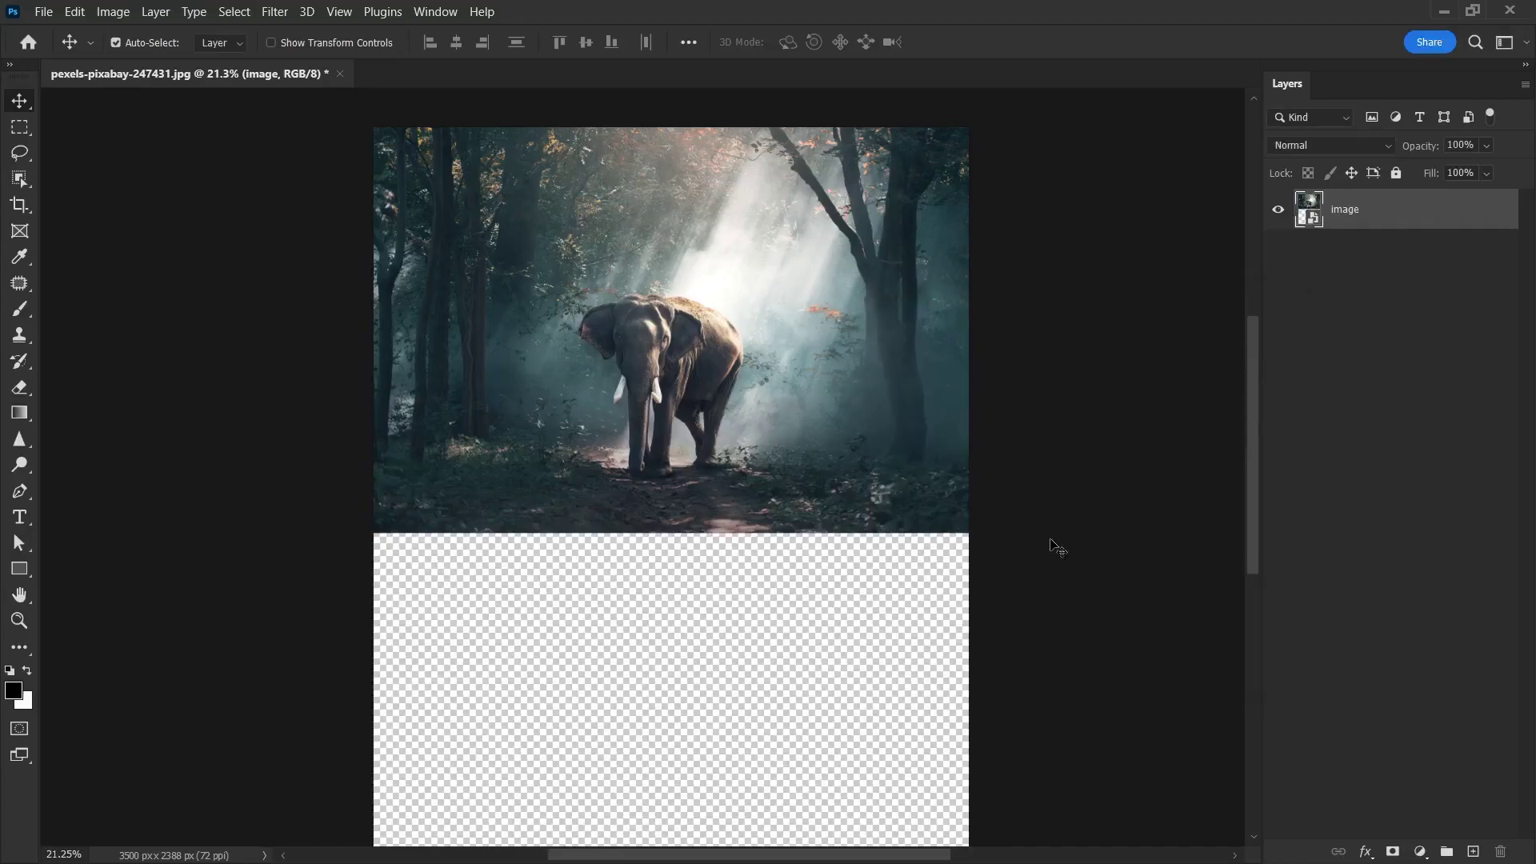
Duplicate the image layer and flip the copy vertically.
scroll(832, 608, "down", 1)
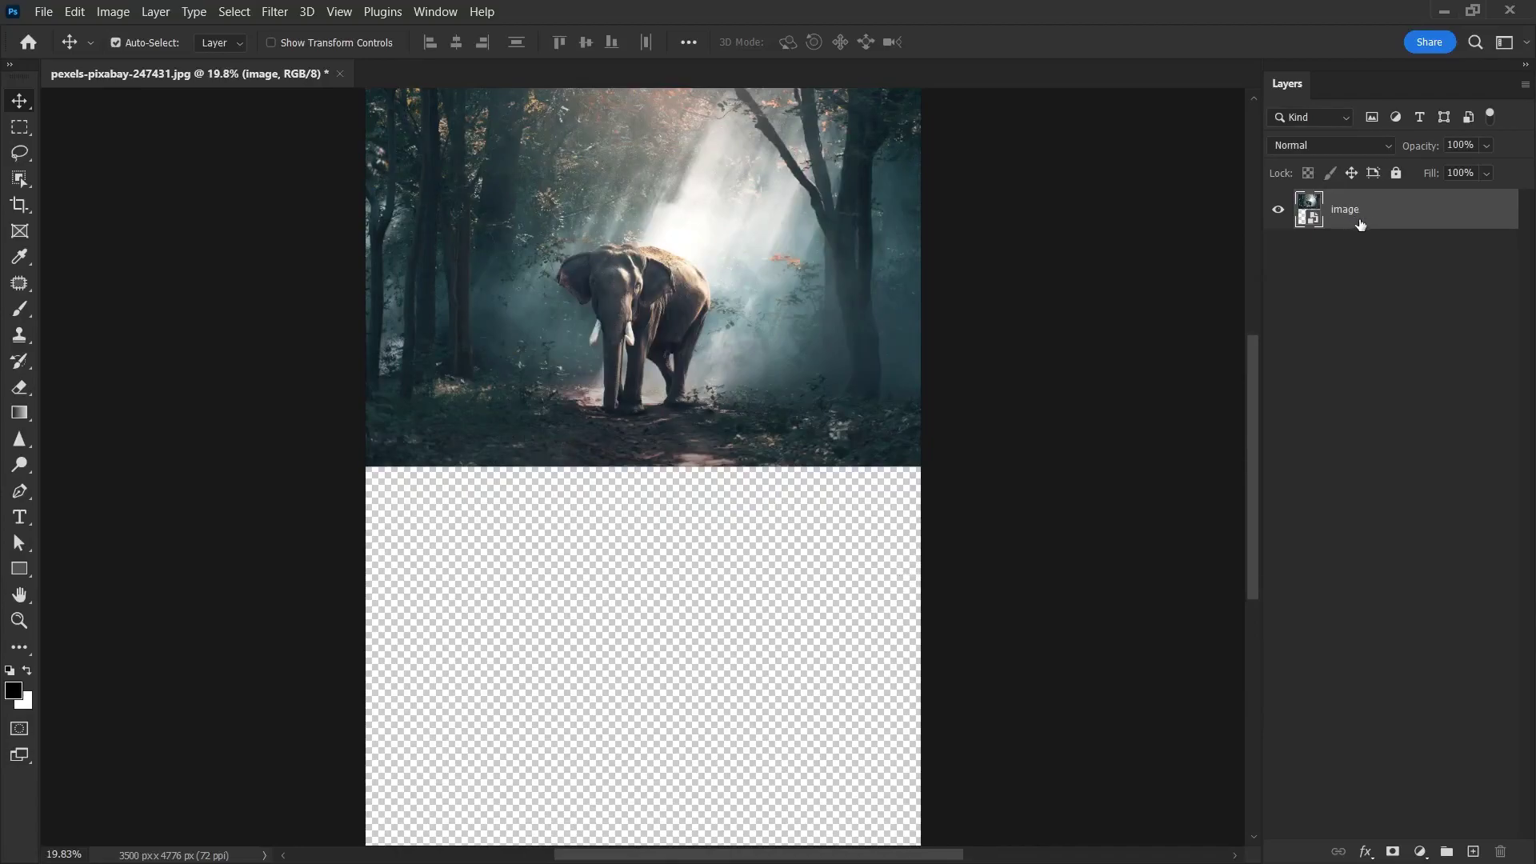
key("ctrl+j")
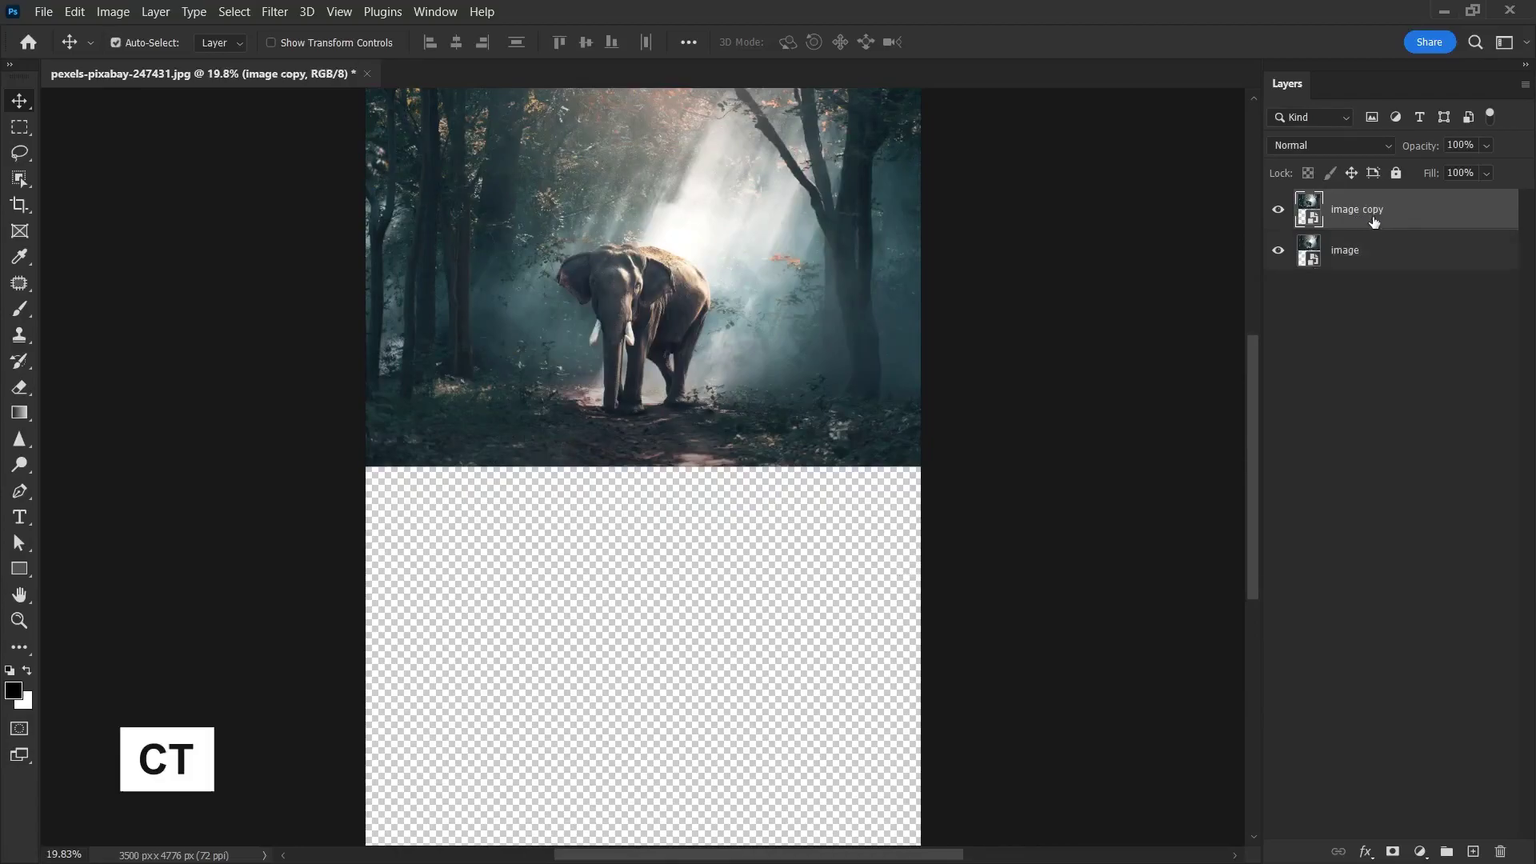
key("ctrl+t")
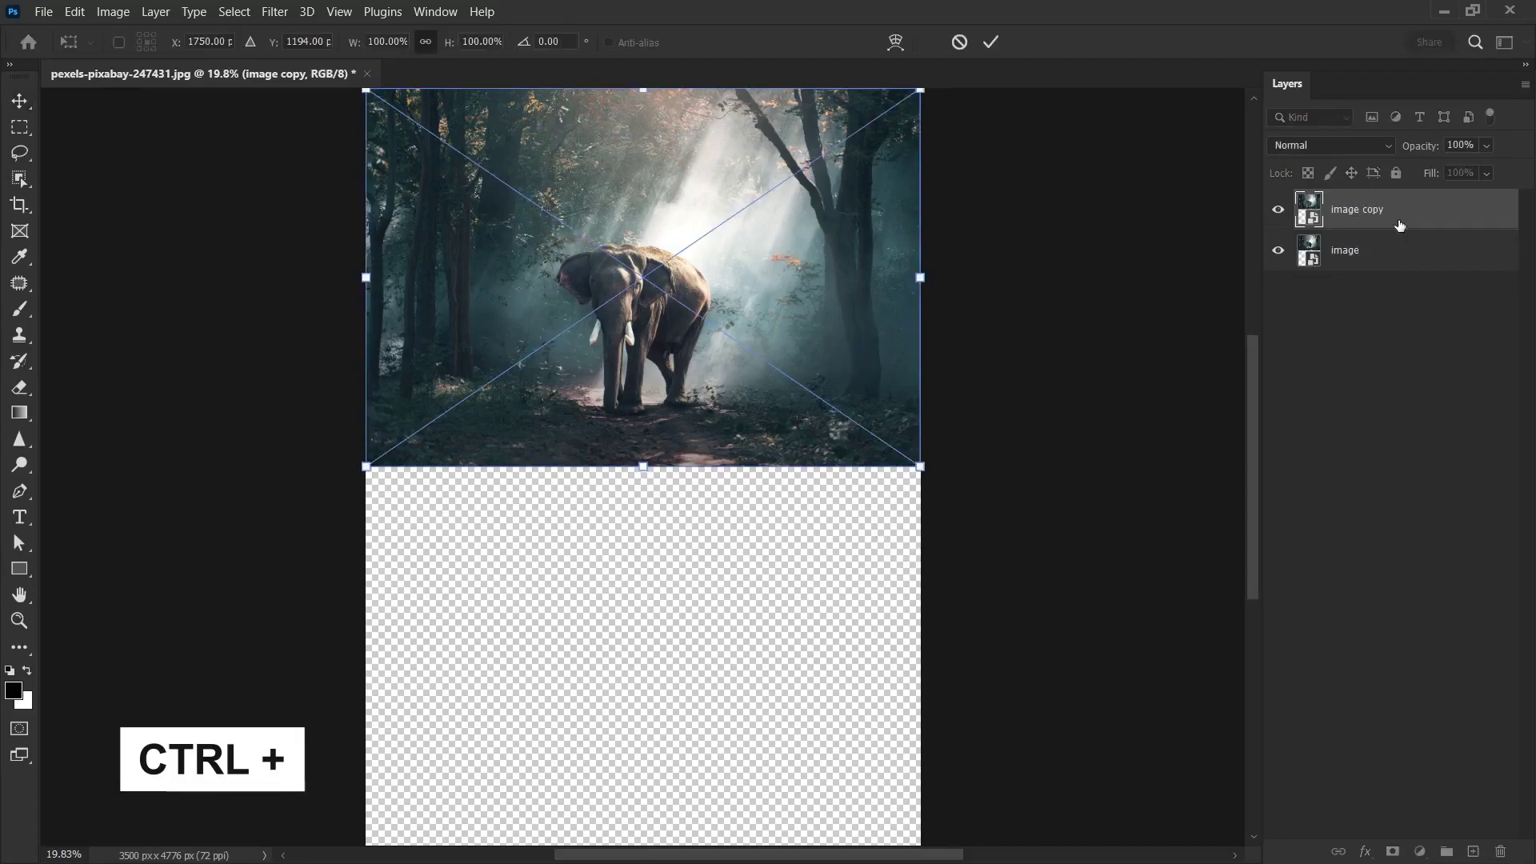
right_click(811, 280)
left_click(857, 687)
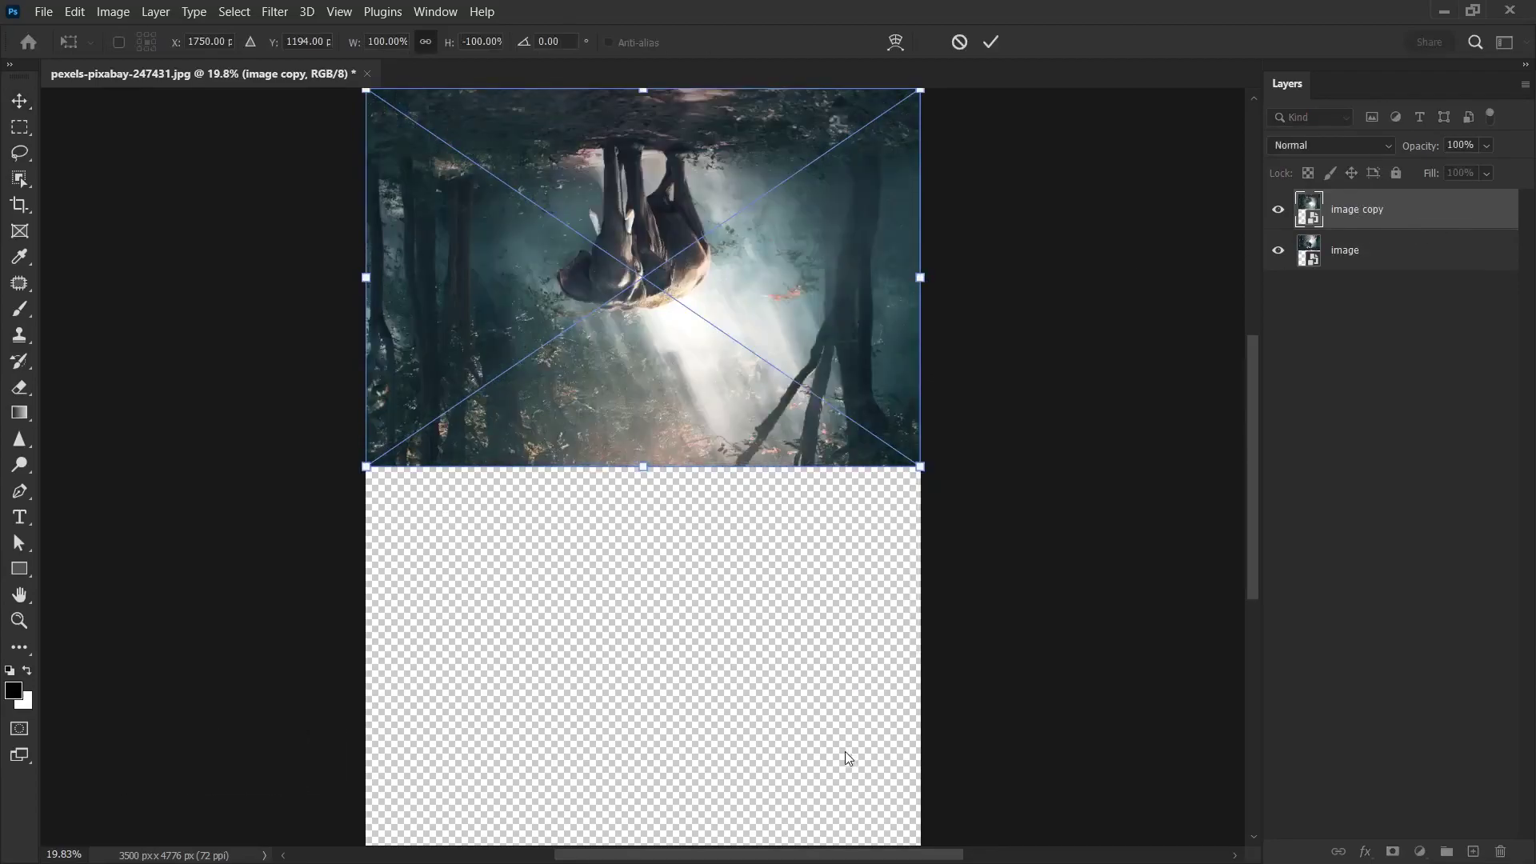
key("Return")
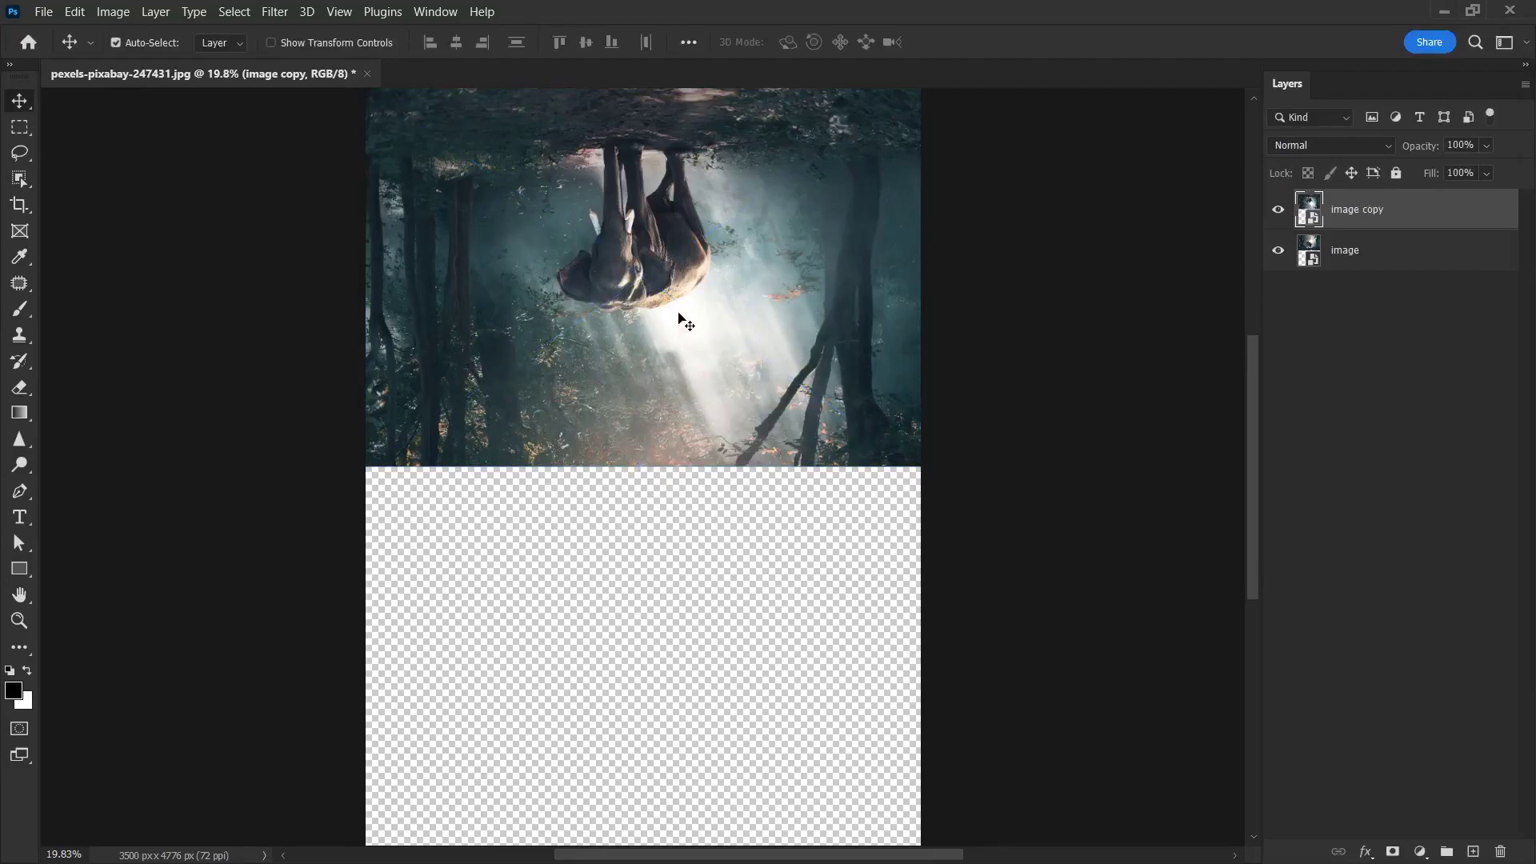
Move the flipped copy into the lower half and rename it 'reflection'.
left_click_drag(654, 330, 654, 600)
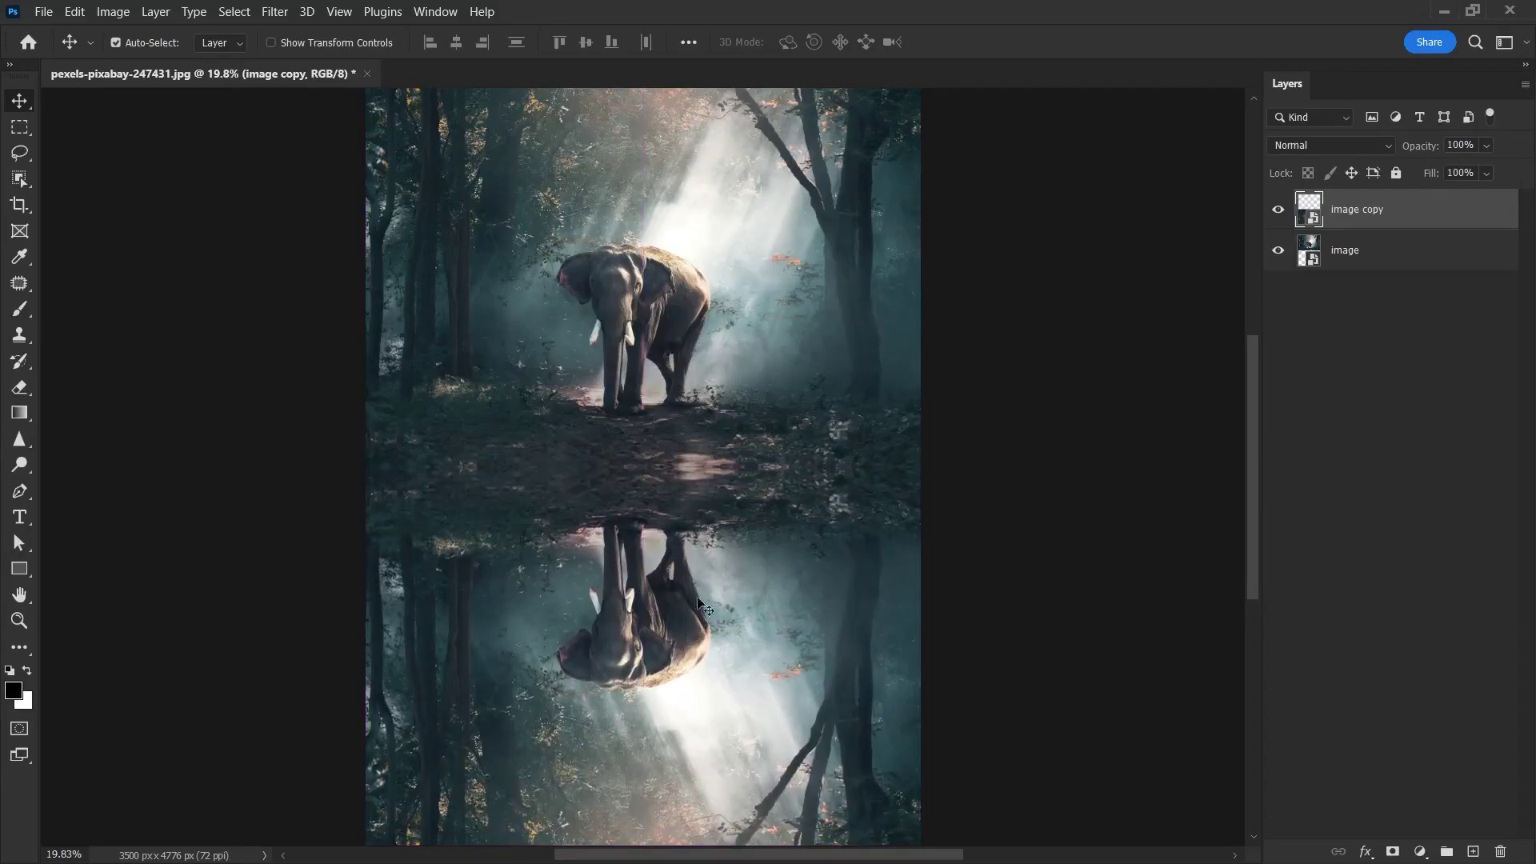
double_click(1349, 211)
type("reflection")
key("Return")
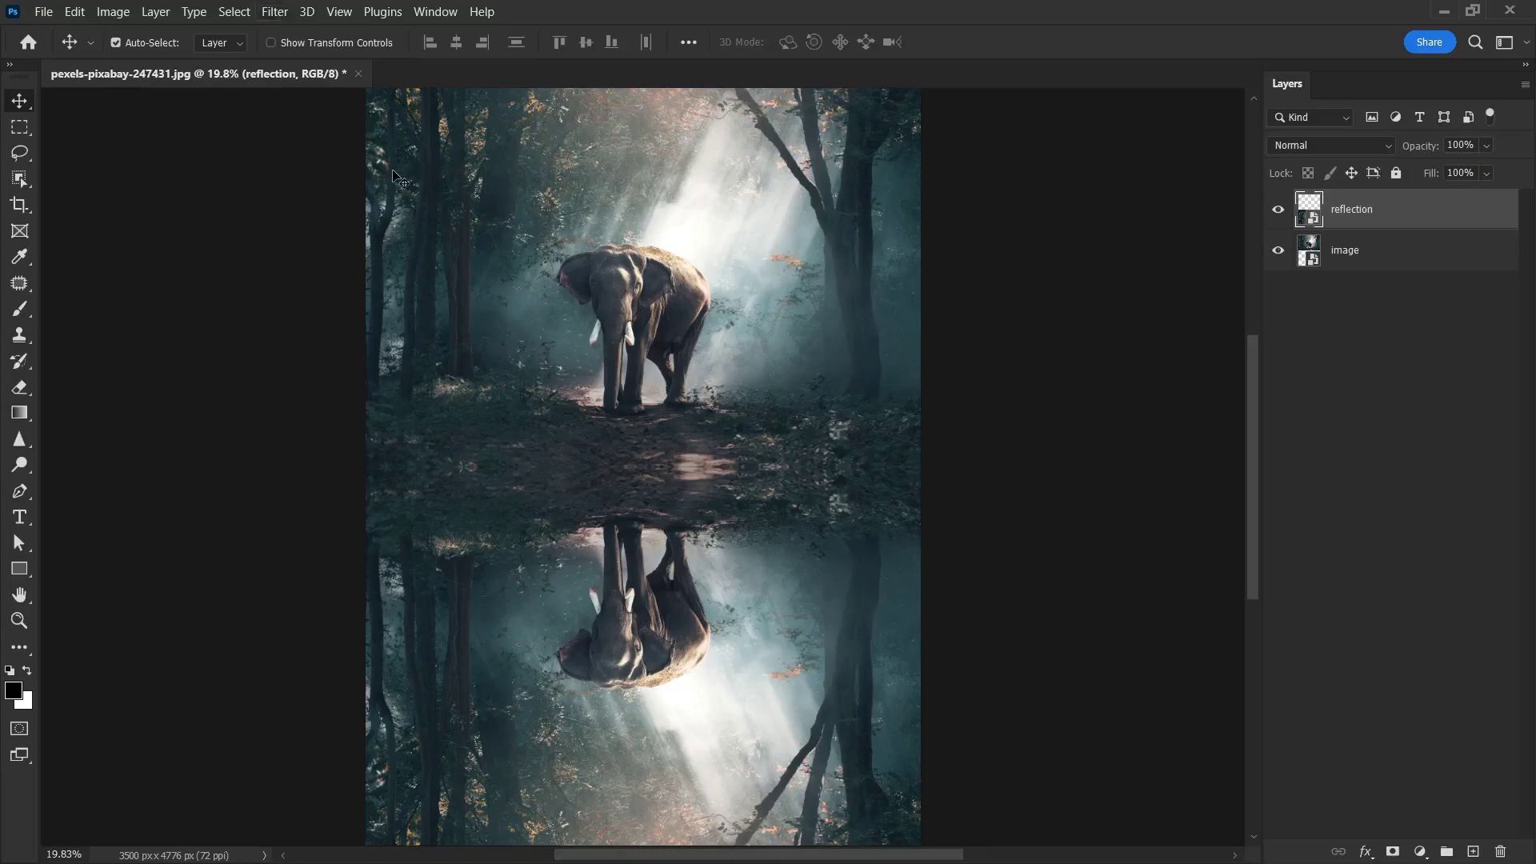
Apply a Motion Blur with angle 90° and distance 50 pixels to the reflection layer.
left_click(283, 18)
mouse_move(450, 273)
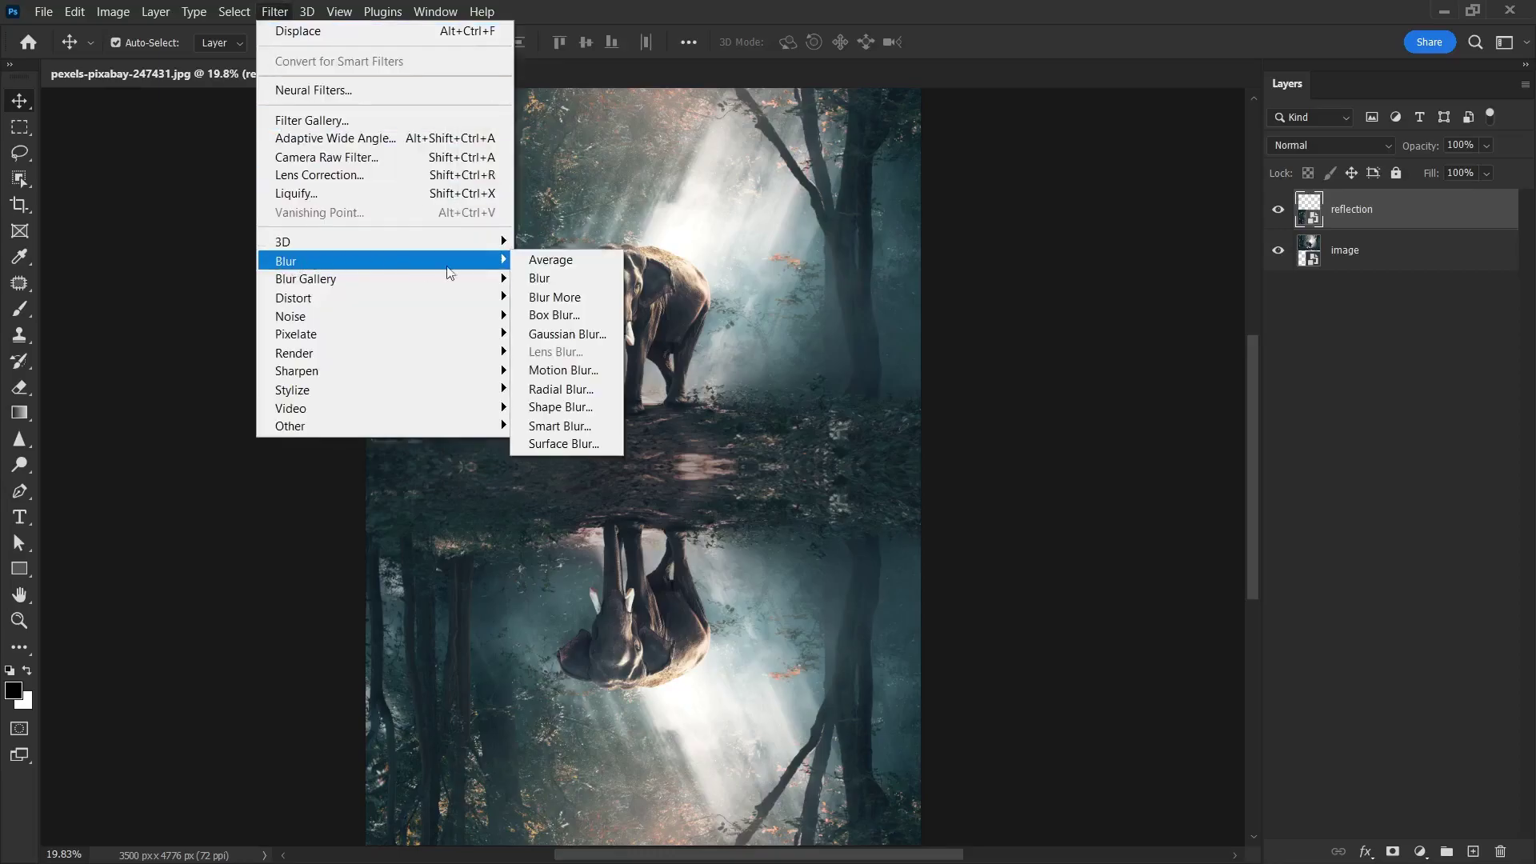
left_click(552, 370)
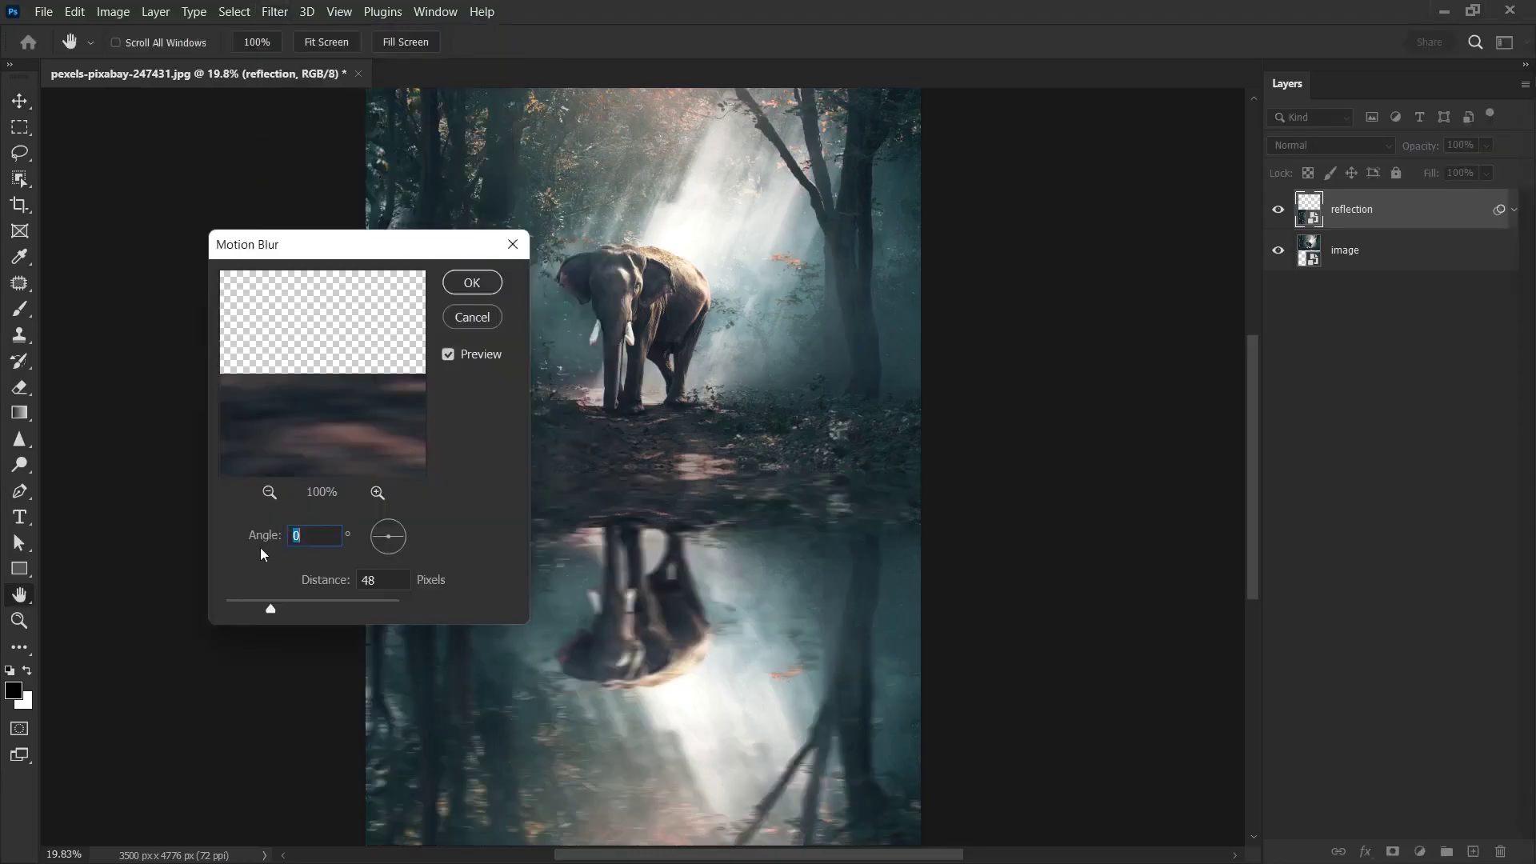
type("90")
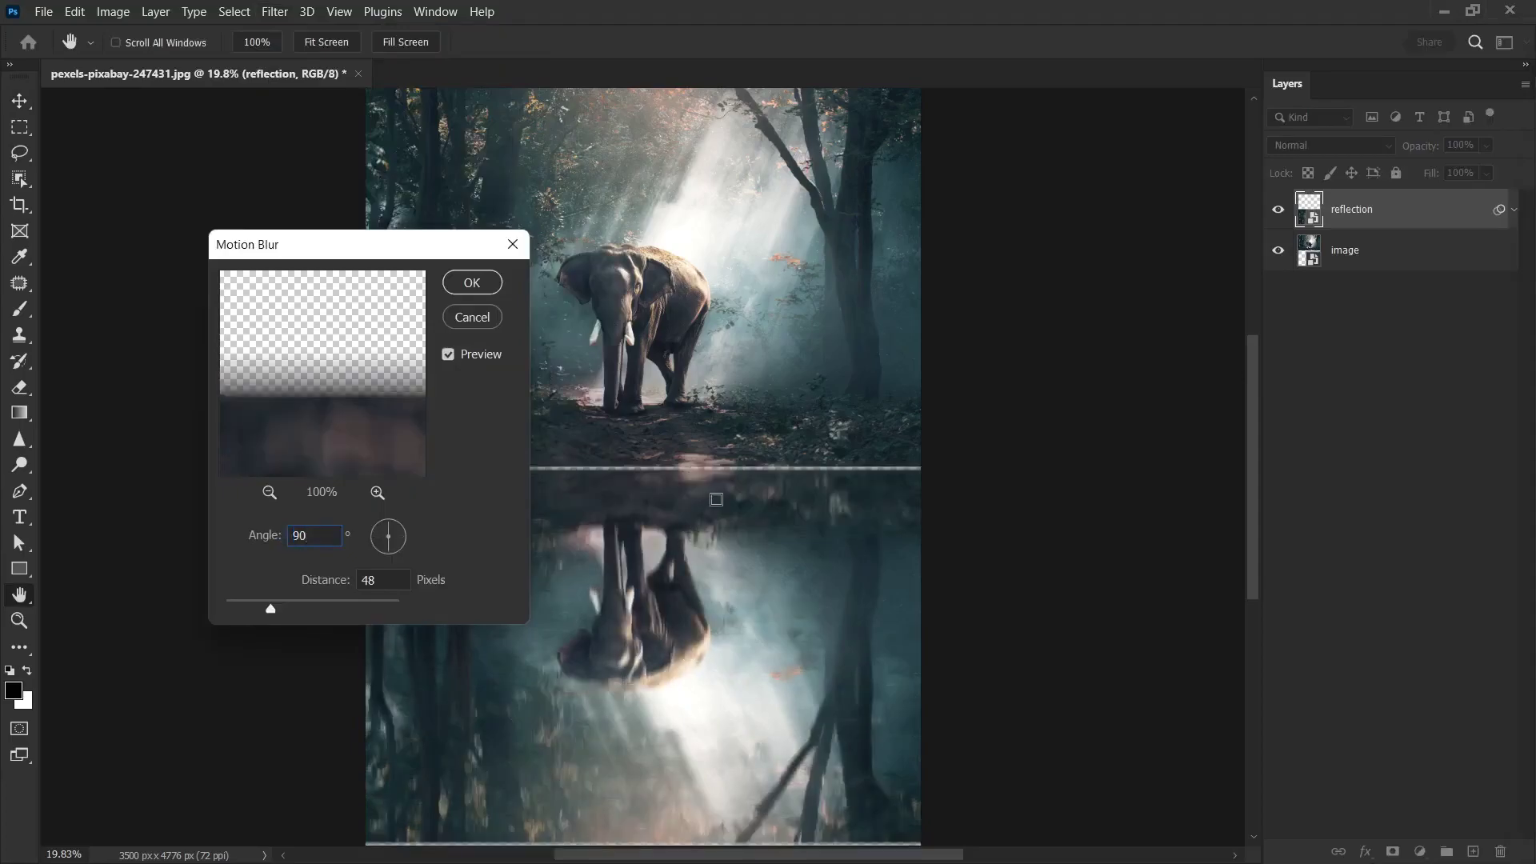
left_click(383, 541)
left_click_drag(270, 610, 273, 608)
left_click(754, 518)
left_click(472, 283)
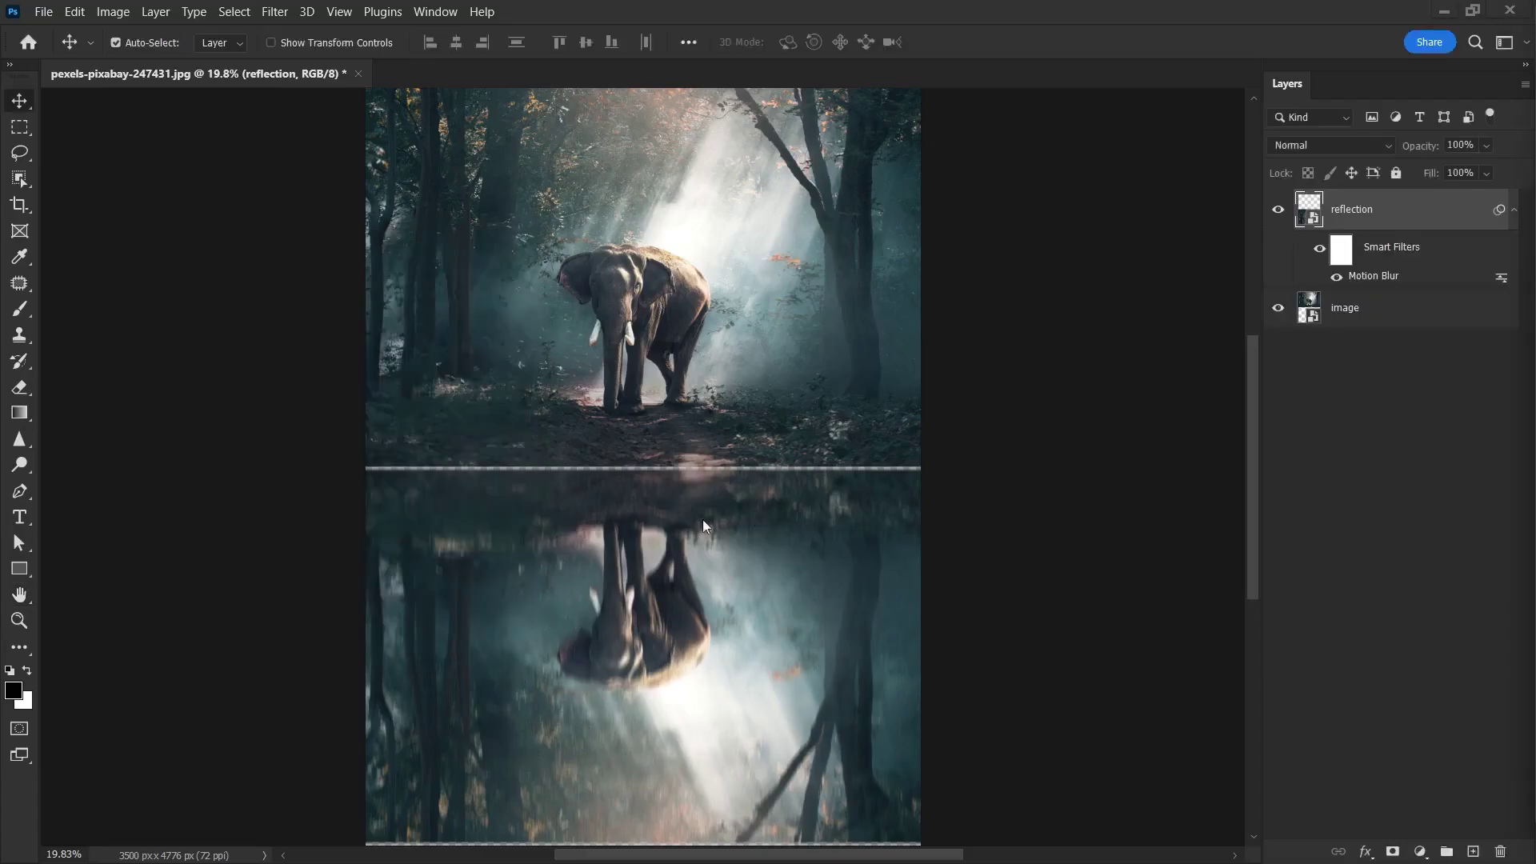
Start a Wave distort filter on the reflection with 100 generators.
left_click(274, 11)
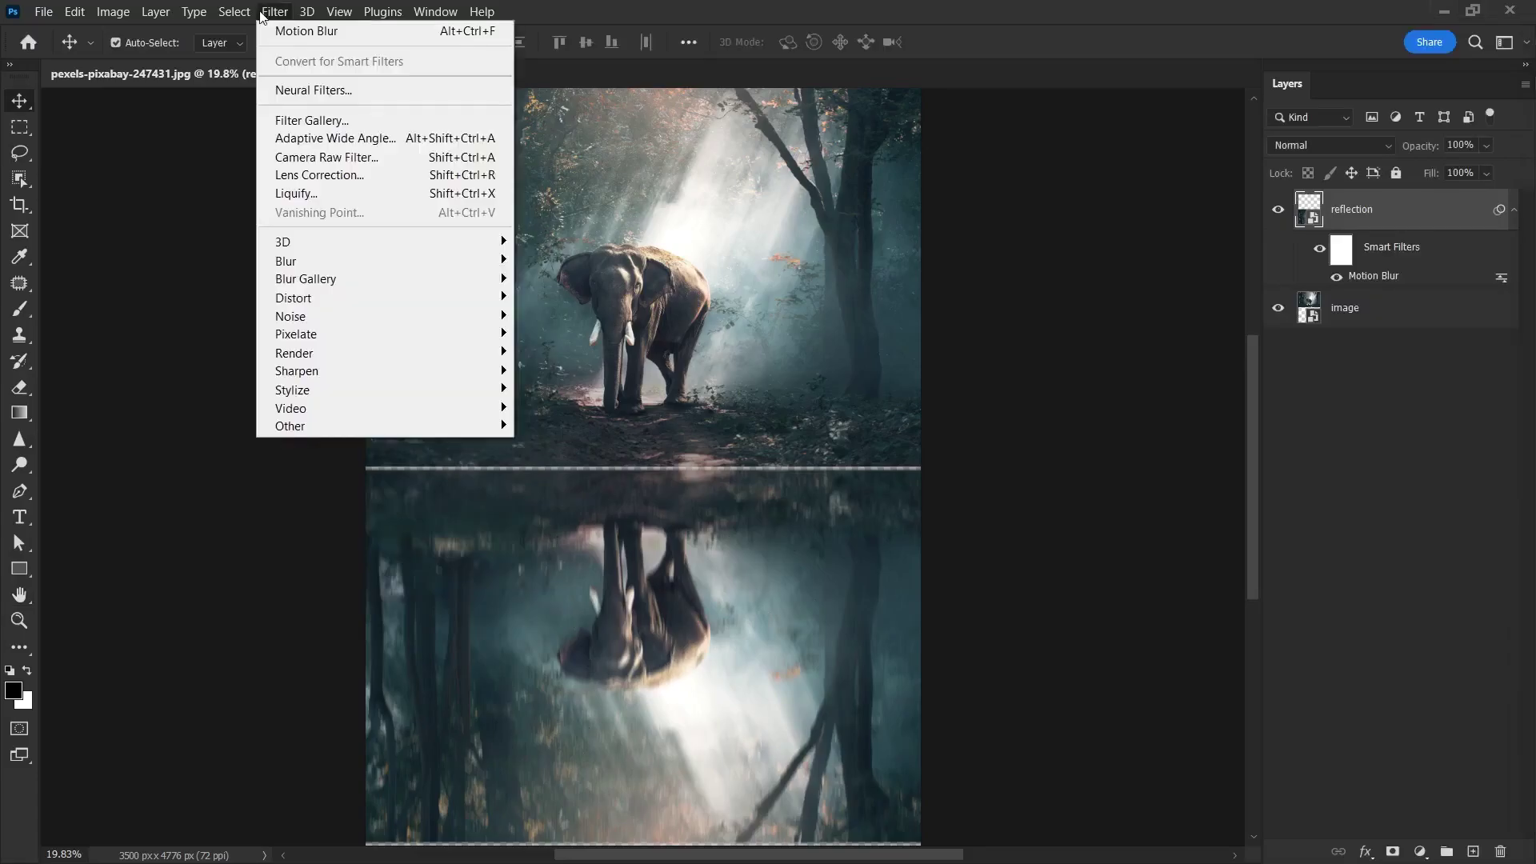
mouse_move(490, 298)
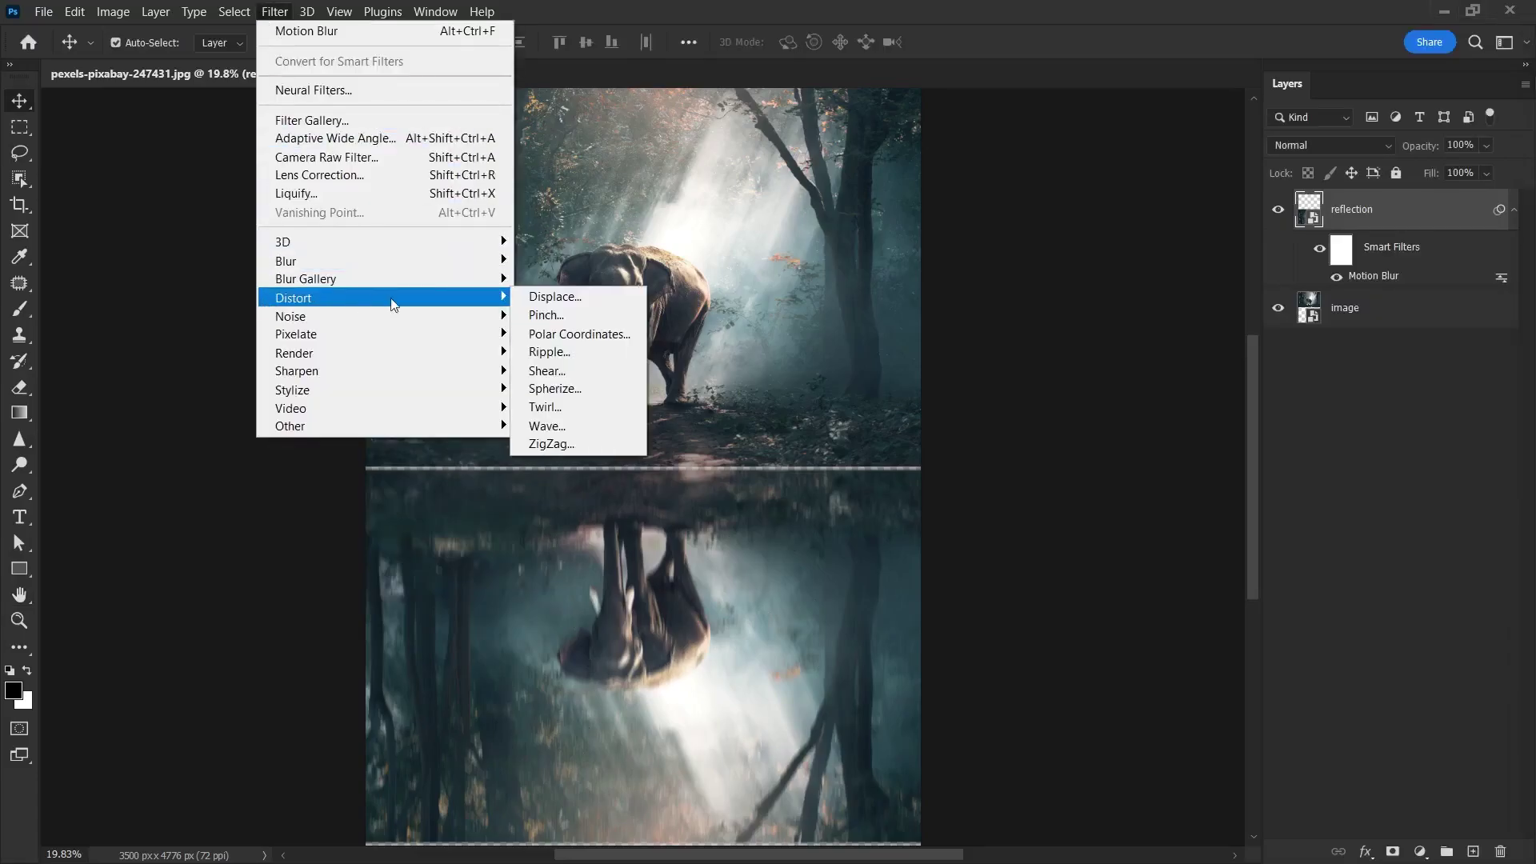
left_click(551, 427)
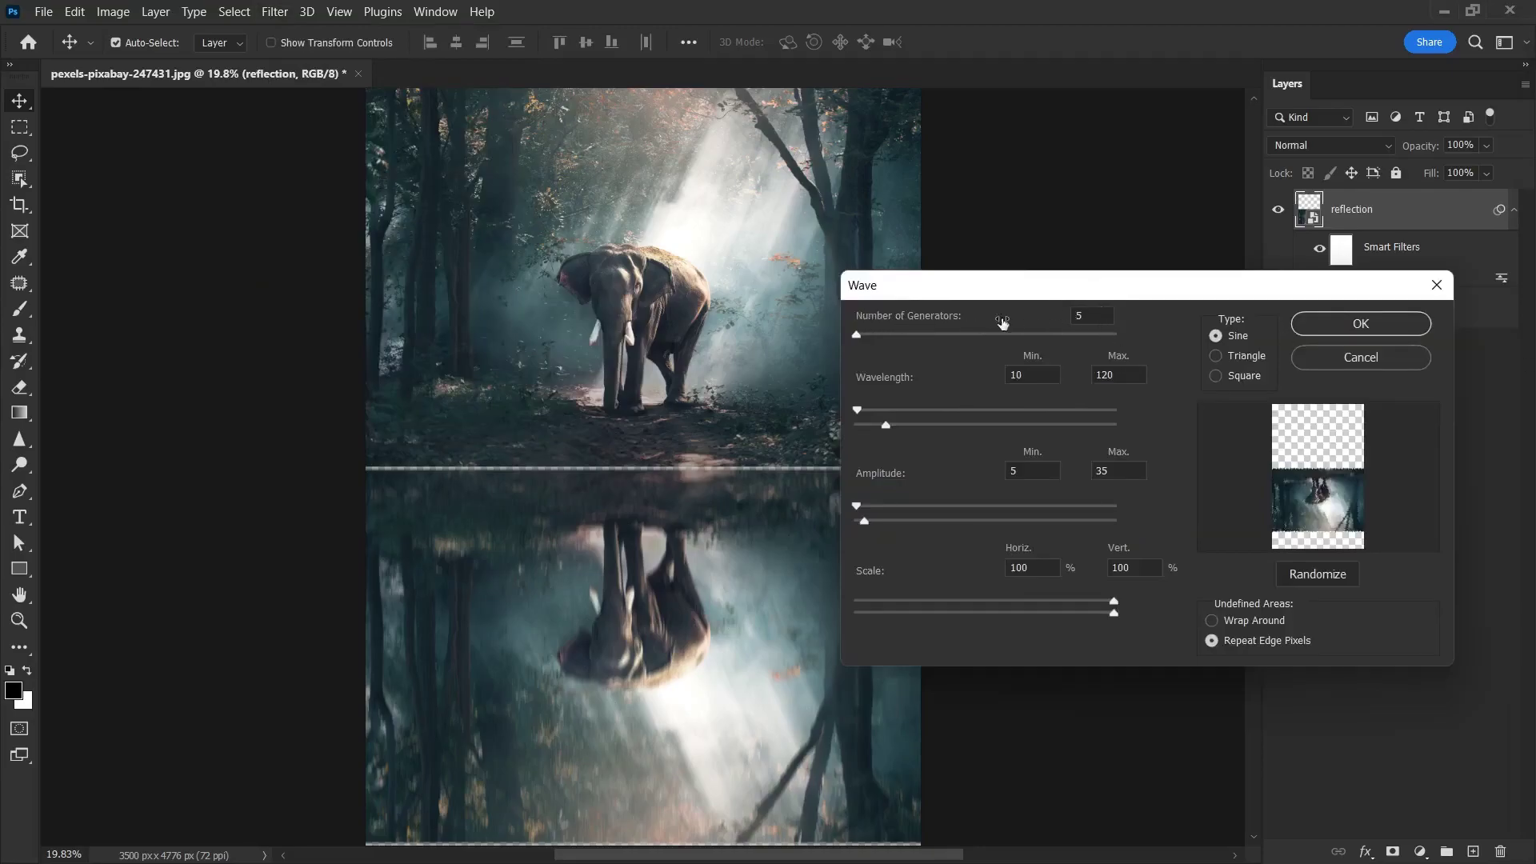
double_click(1092, 316)
type("100")
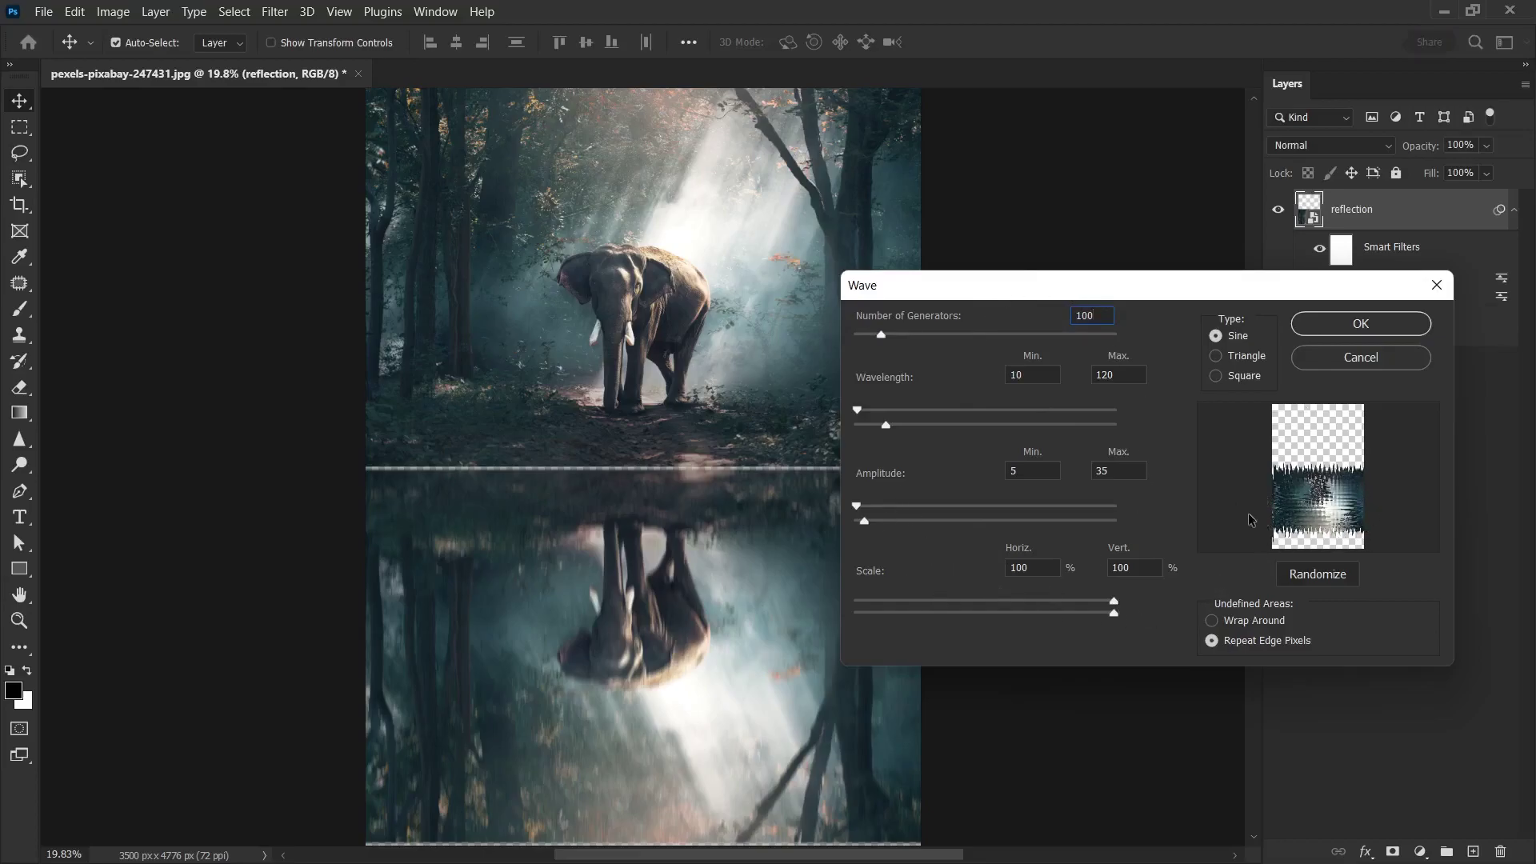
key("Return")
Set Wave wavelength 1–20, amplitude 1–20 and vertical scale 1%, and apply it.
key("Tab")
type("1")
key("Tab")
type("20")
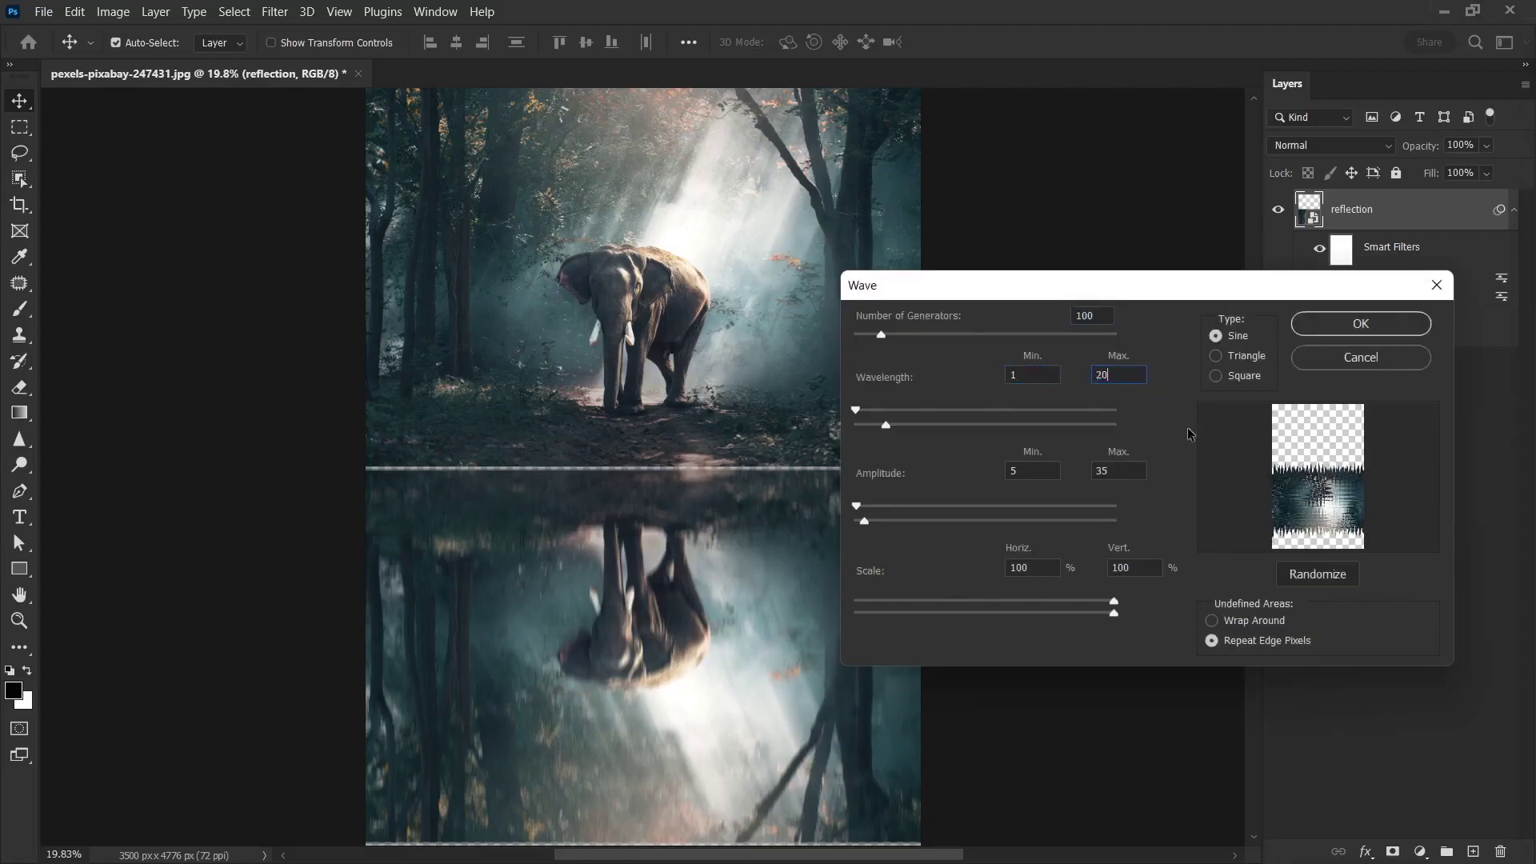
key("Tab")
type("1")
key("Tab")
type("20")
key("Tab")
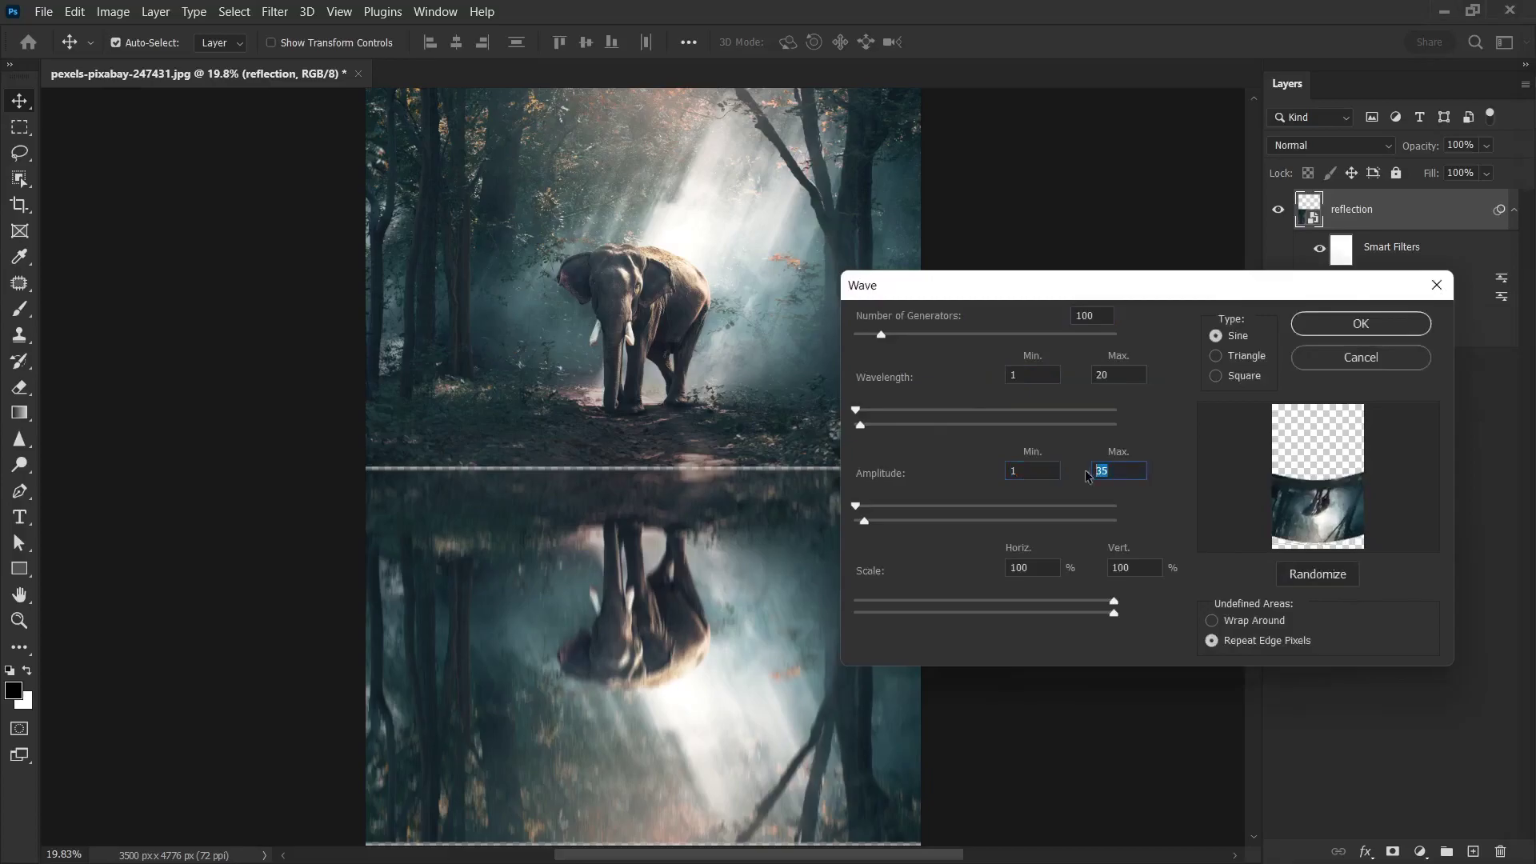
double_click(1120, 568)
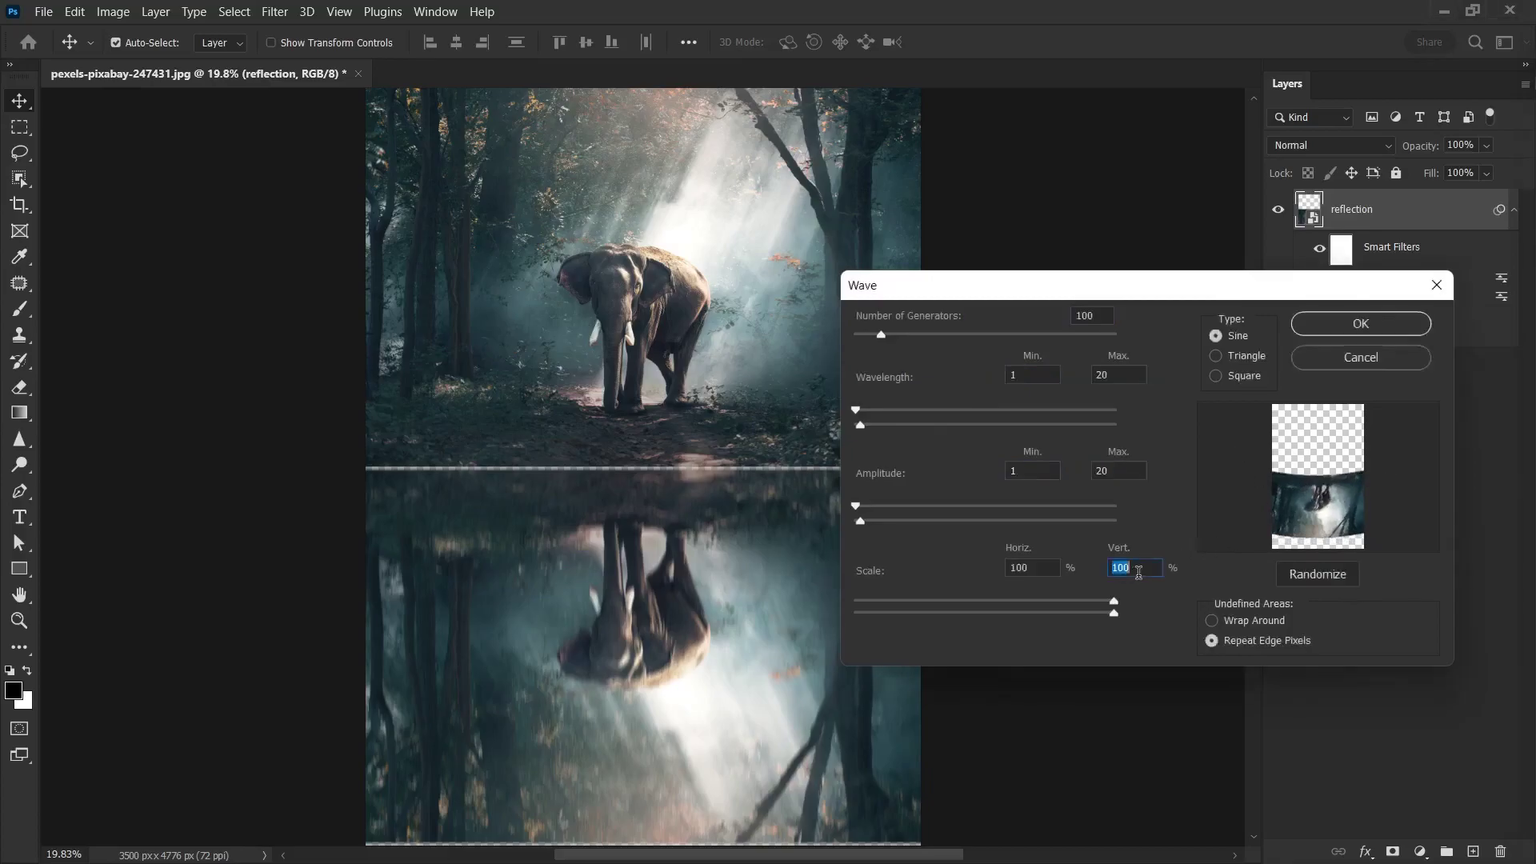
type("1")
left_click(1360, 324)
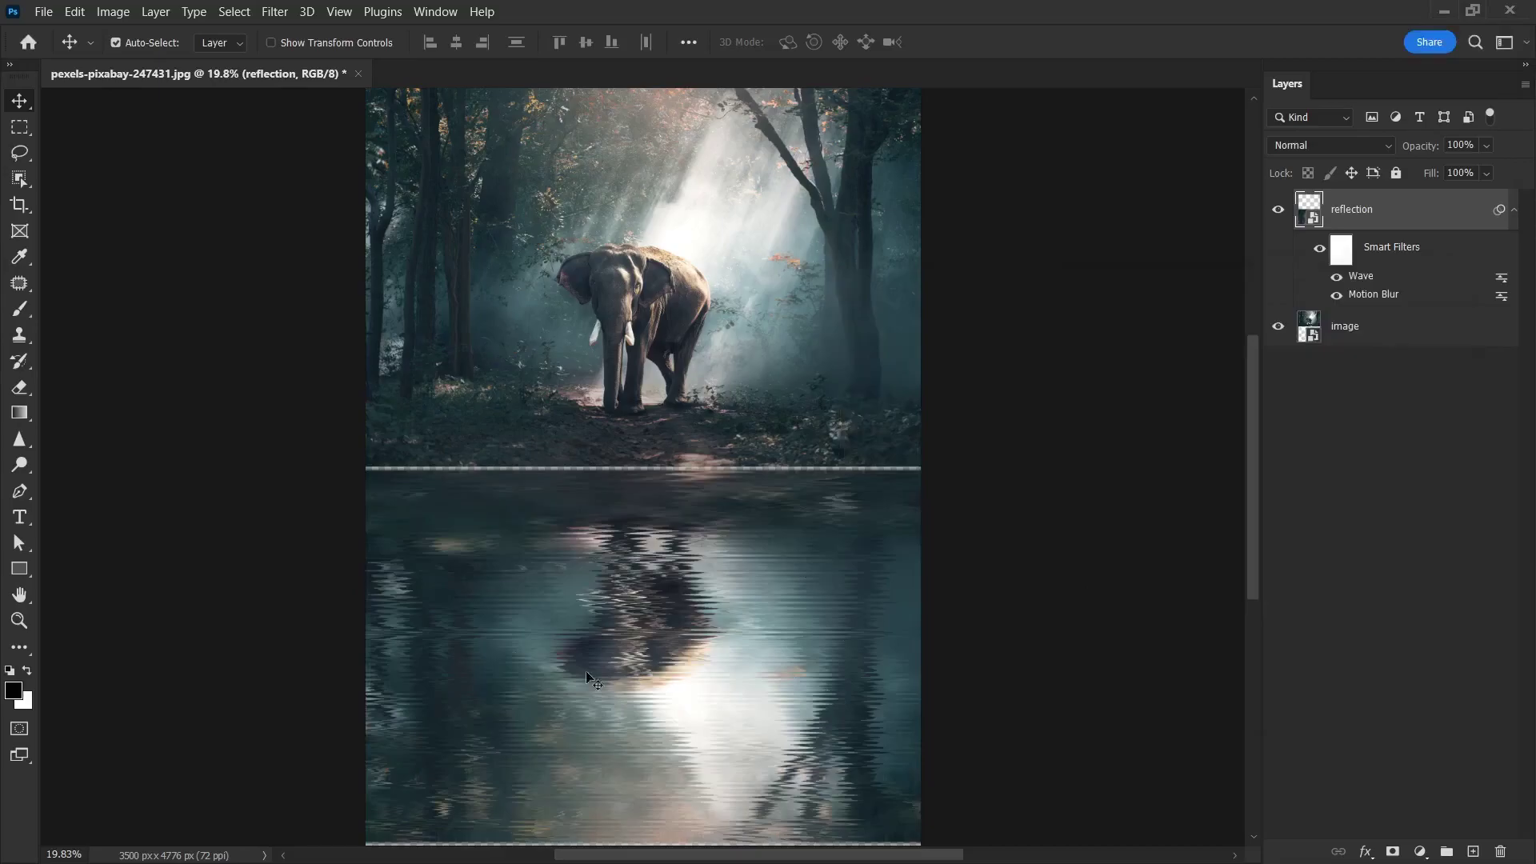
Duplicate reflection as 'reflection 2' and delete its Wave filter, keeping only Motion Blur.
left_click_drag(1408, 212, 1478, 854)
double_click(1366, 209)
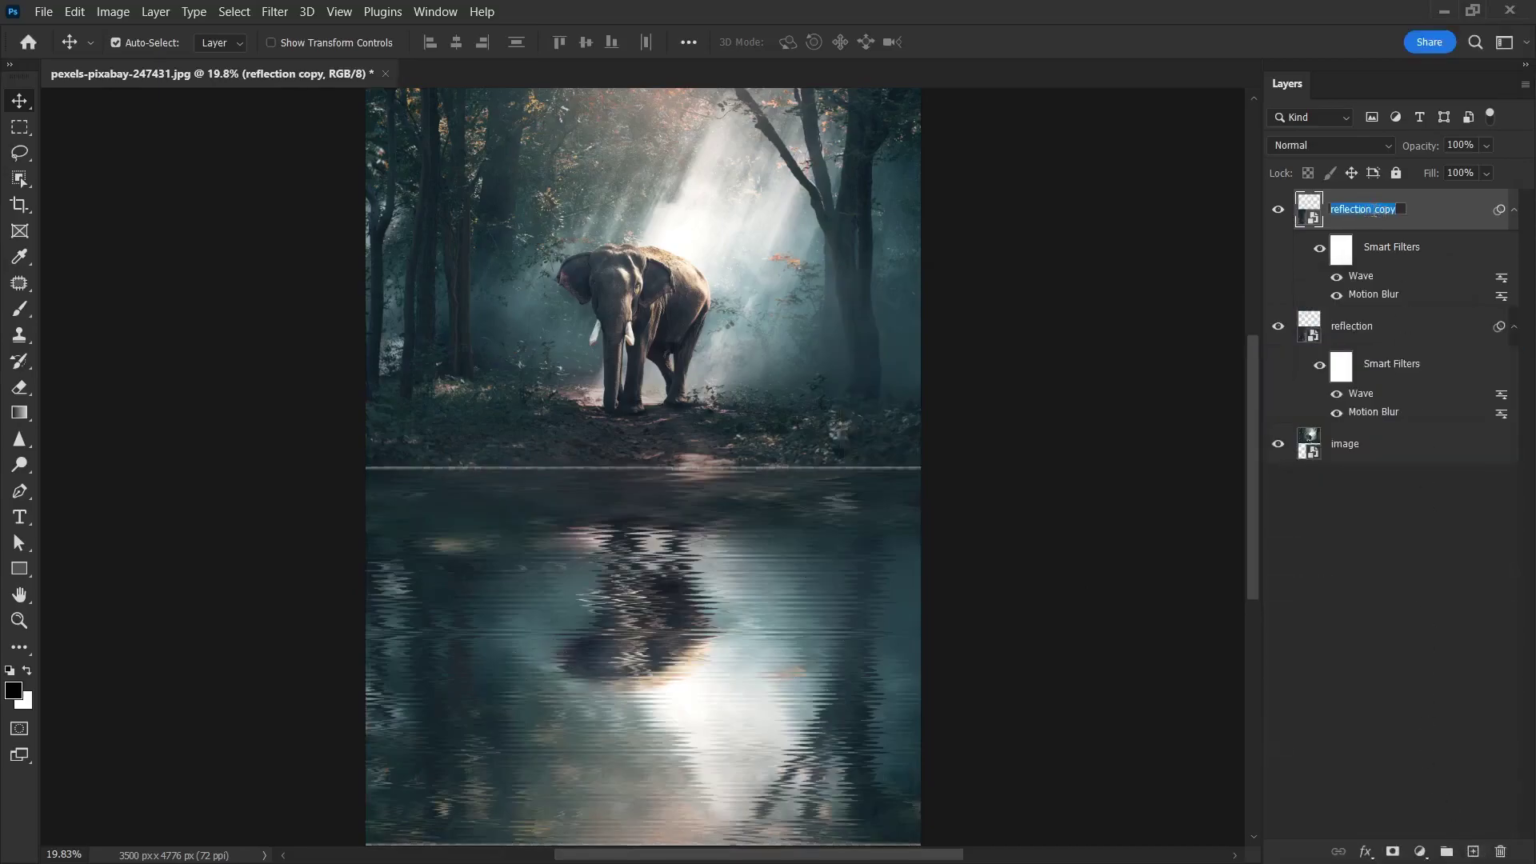
type("reflection 2")
key("Return")
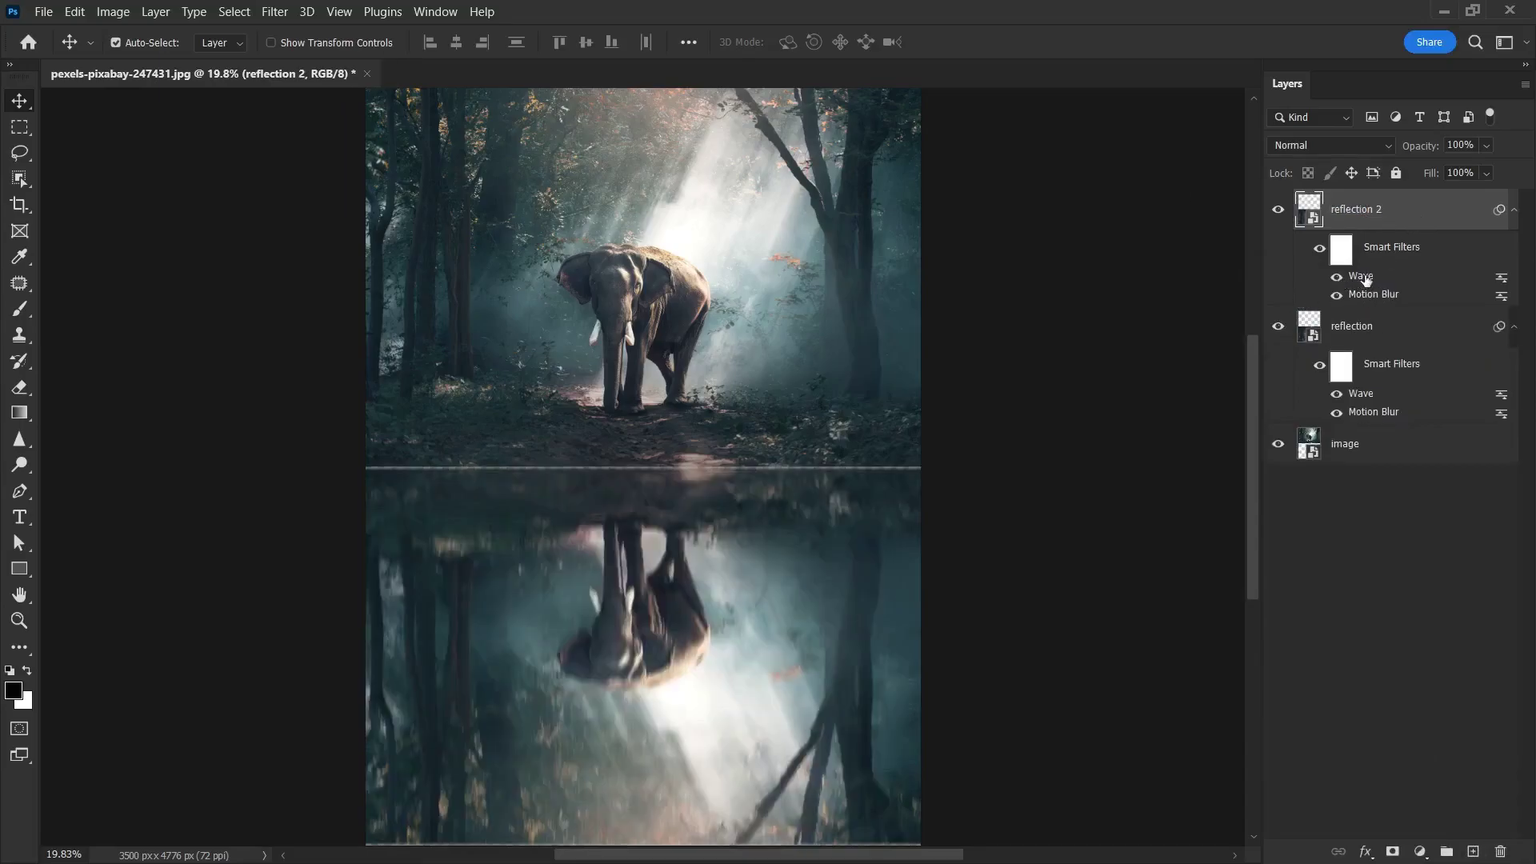
left_click(1336, 277)
left_click_drag(1358, 282, 1499, 853)
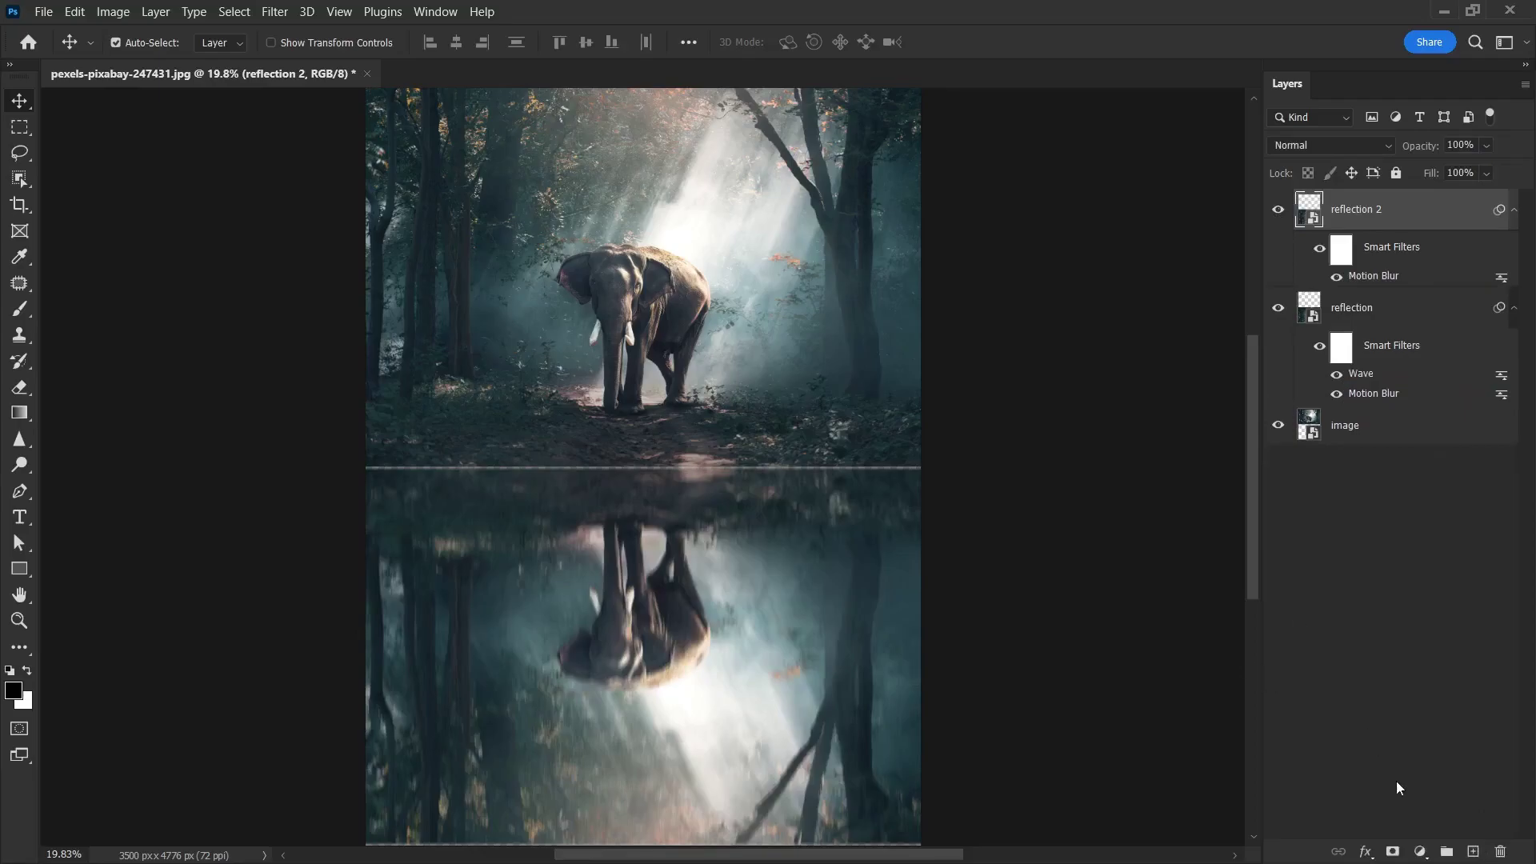
Mask reflection 2 with a vertical black-to-white gradient so it fades into the ripples.
left_click(1393, 851)
left_click(14, 418)
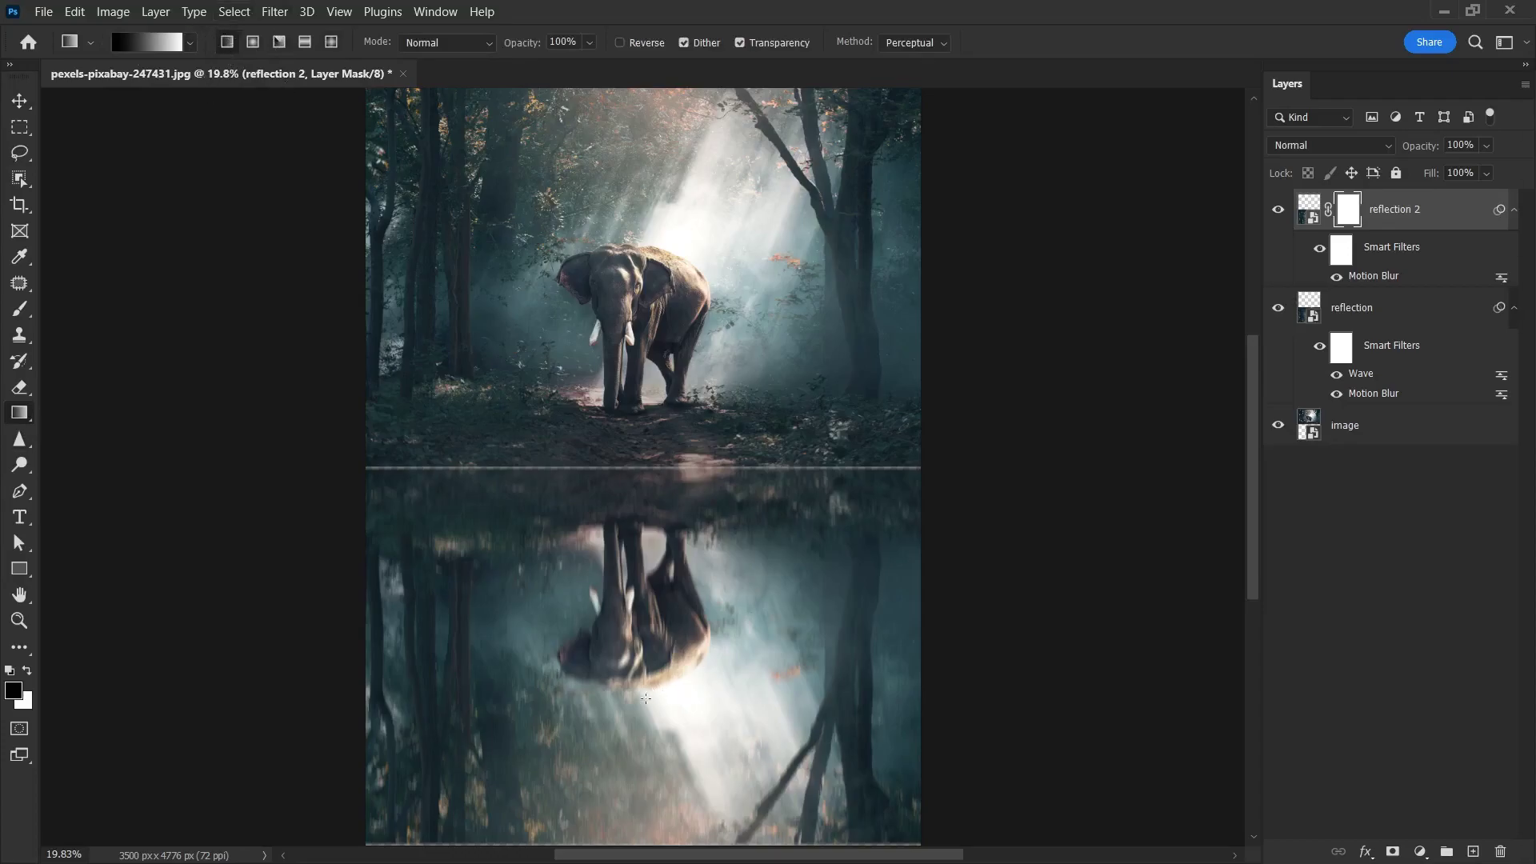
left_click_drag(632, 832, 625, 638)
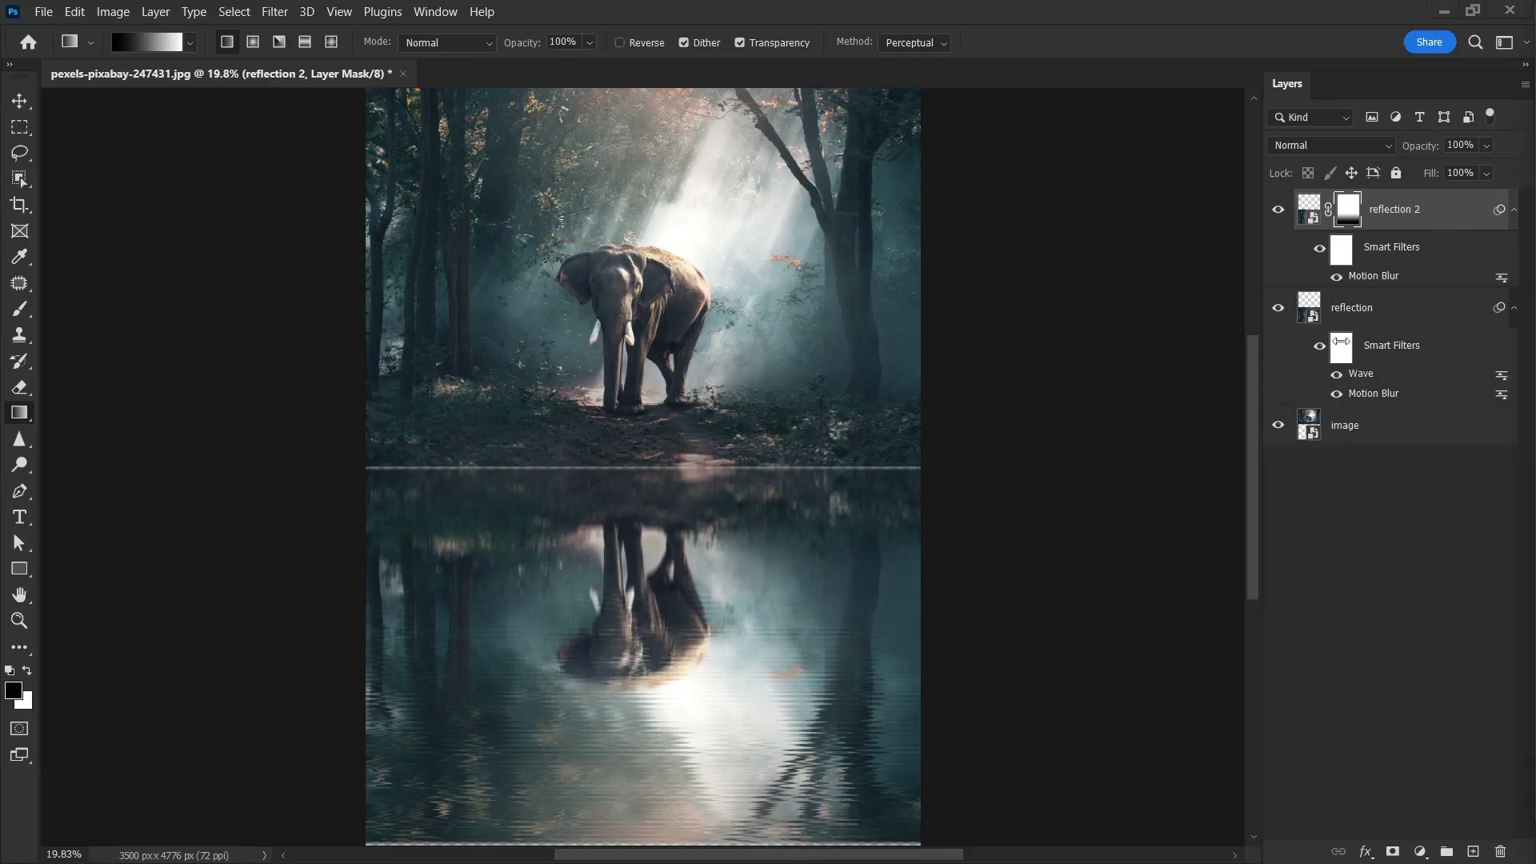
Transform both reflection layers together, pulling their top edge slightly down to hide the seam.
left_click(1374, 323)
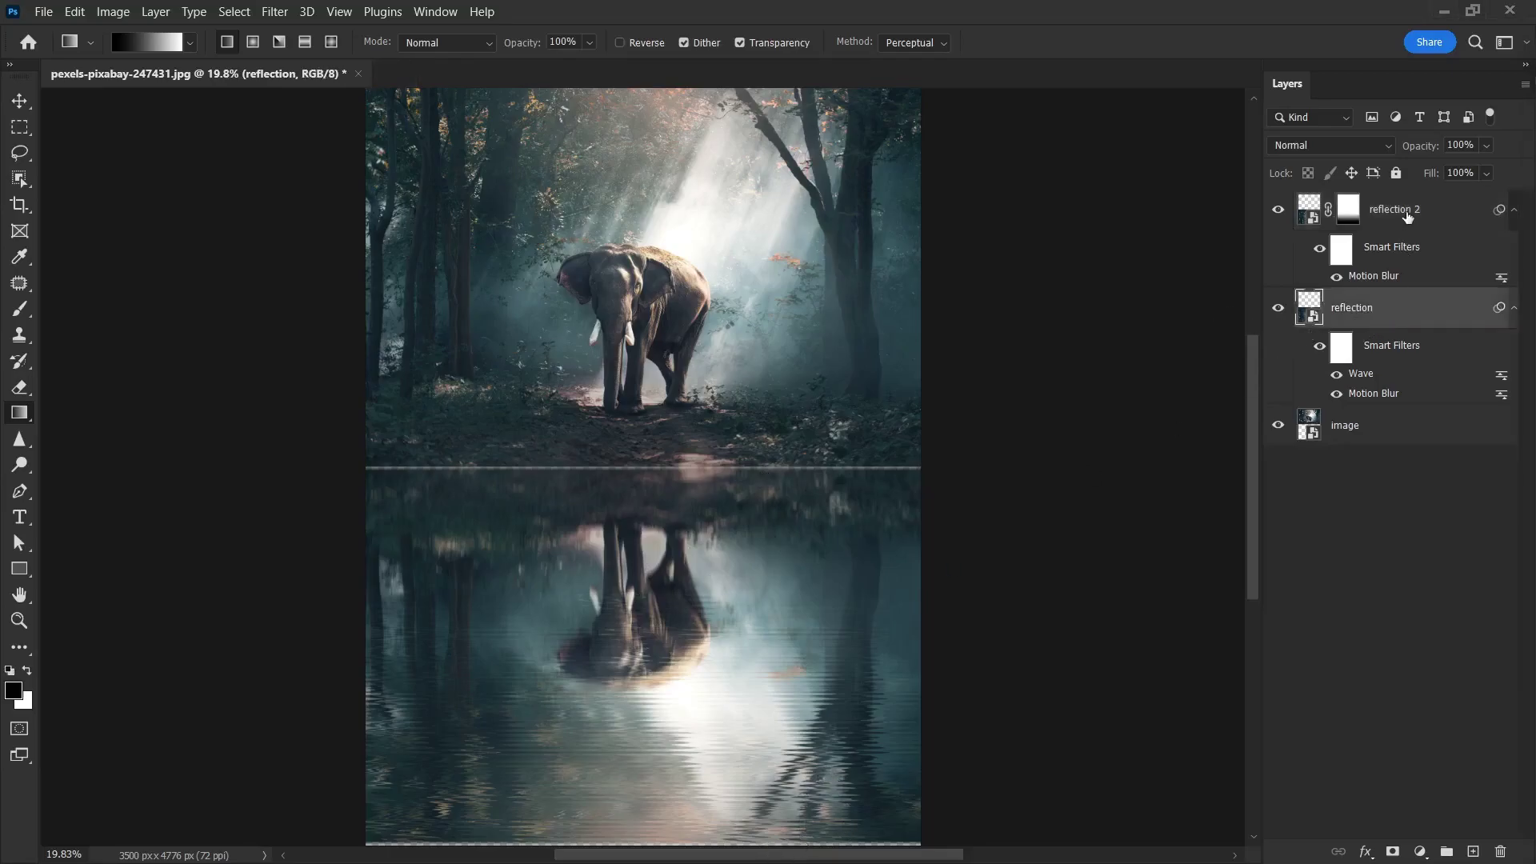
left_click(1406, 210, "ctrl")
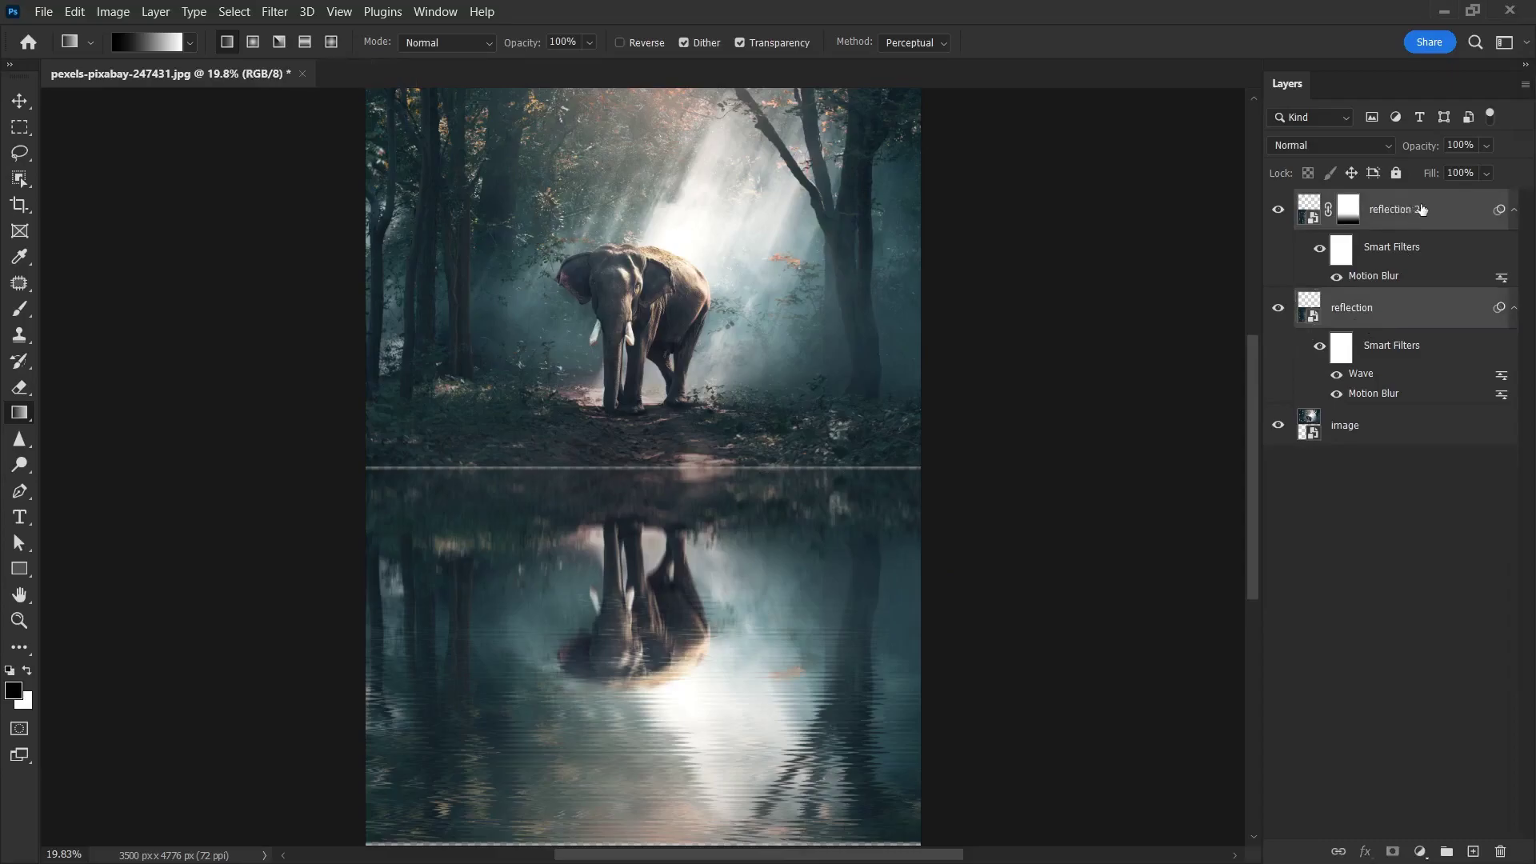
key("ctrl+t")
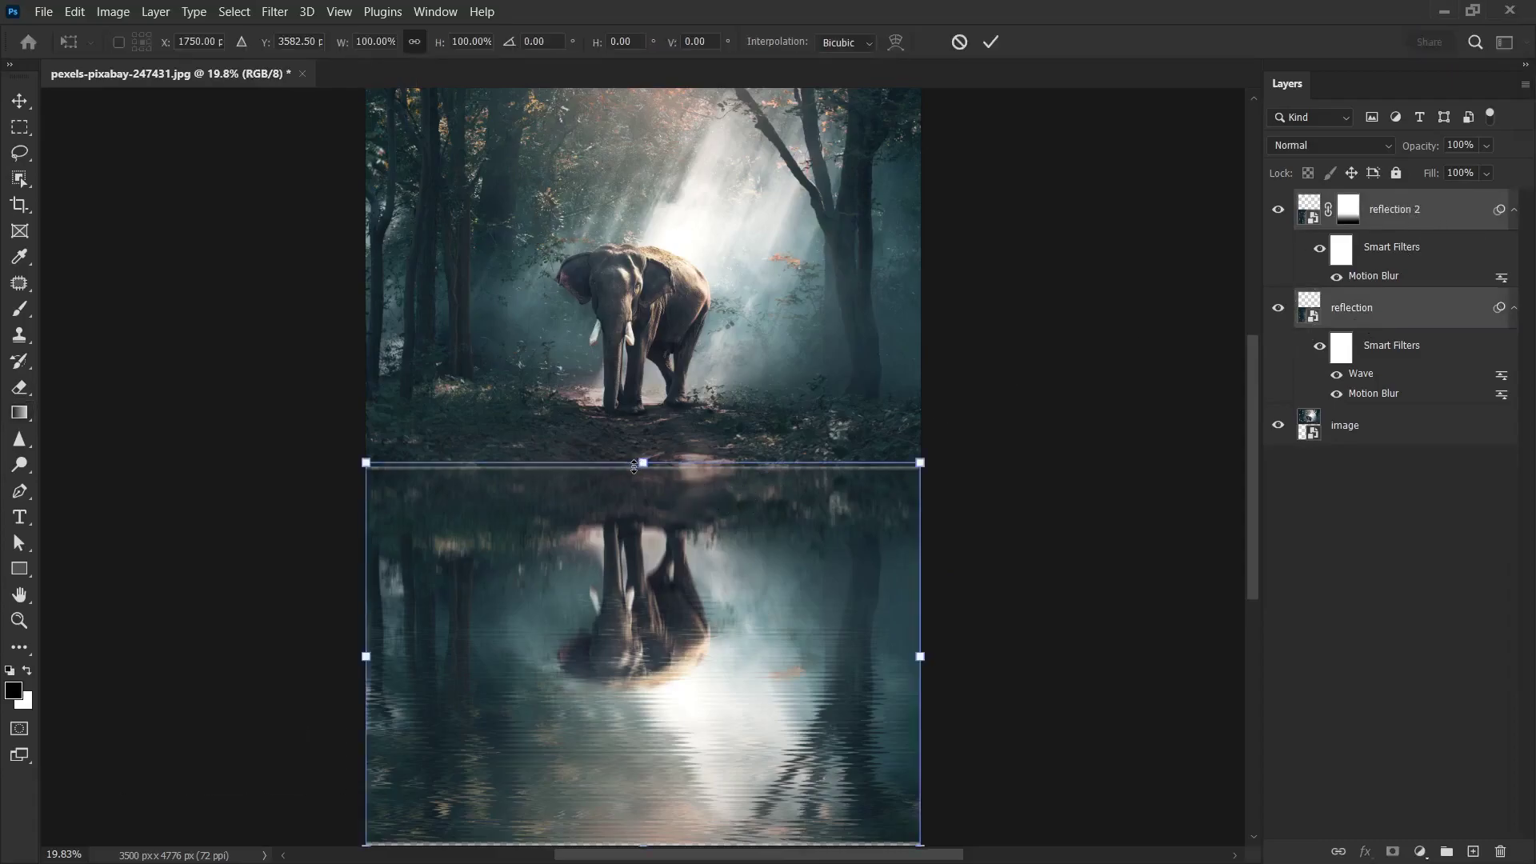
left_click_drag(654, 463, 717, 470)
key("Return")
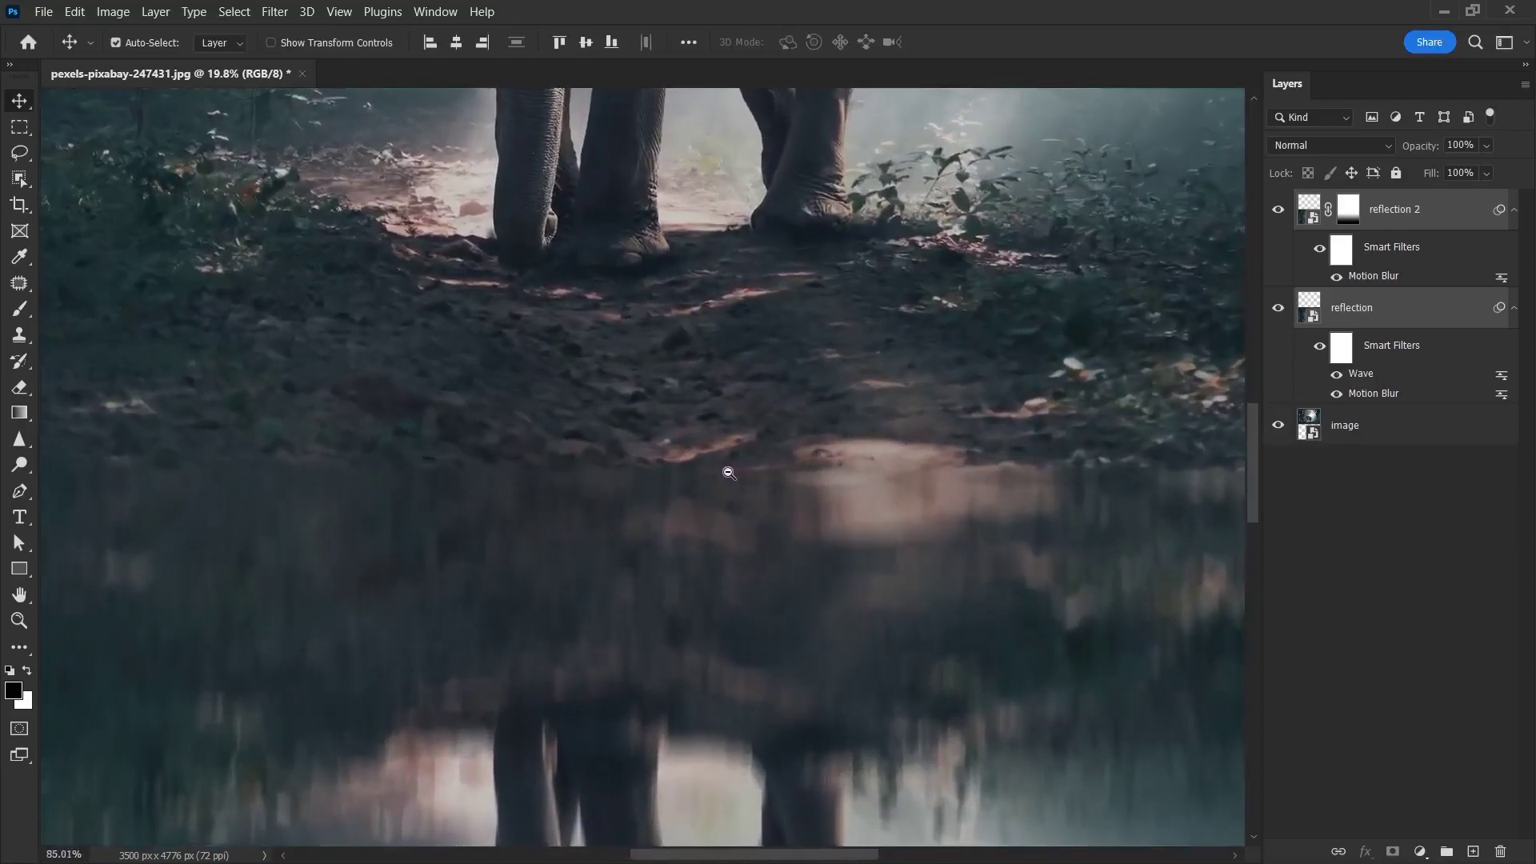
key("ctrl+0")
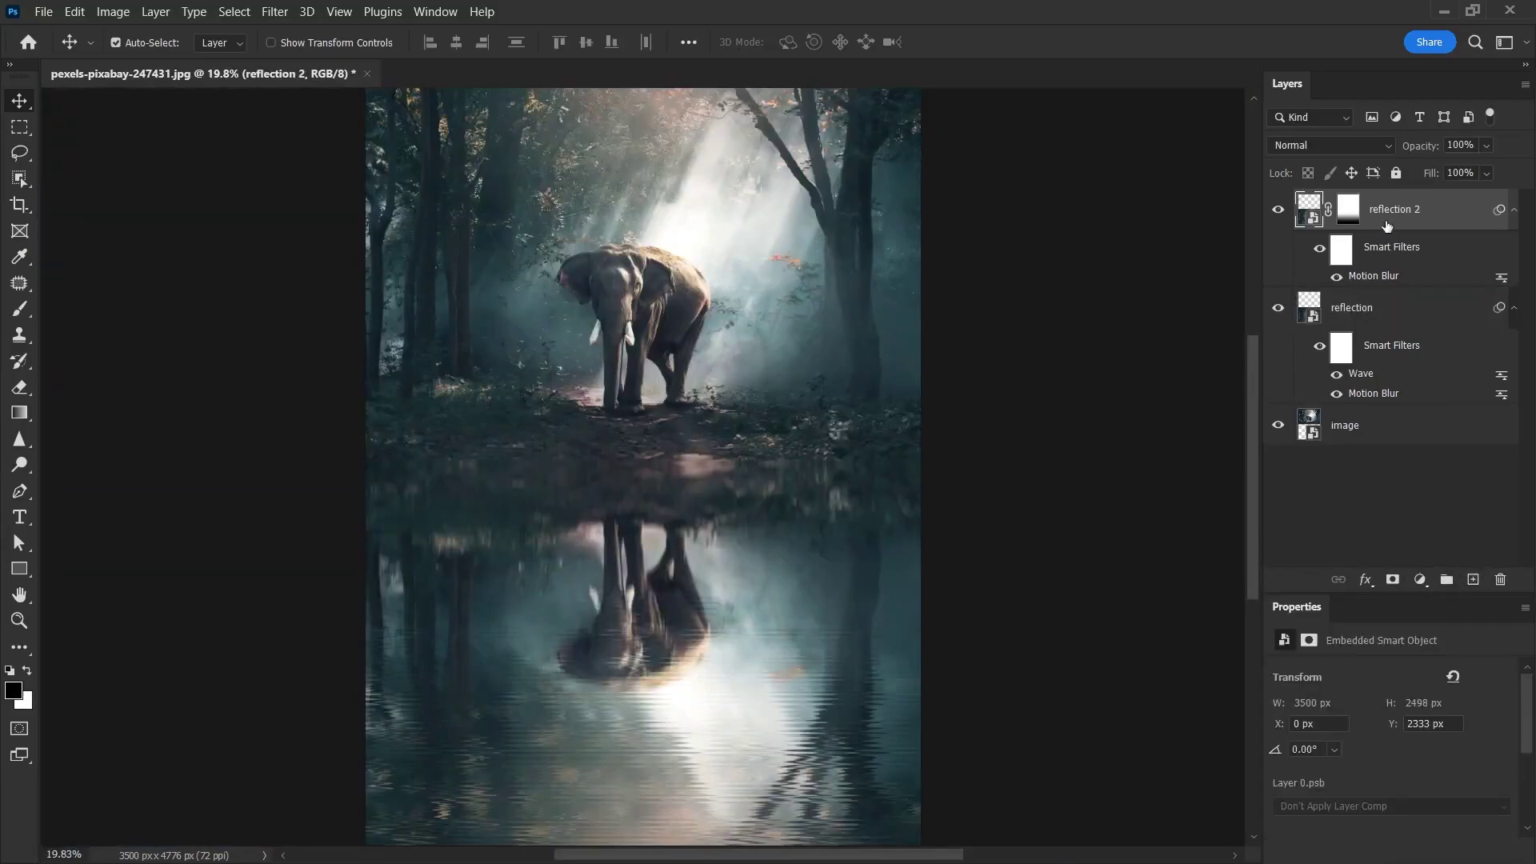
Add a Channel Mixer adjustment with Blue at -27 and clip it to reflection 2.
left_click(1420, 580)
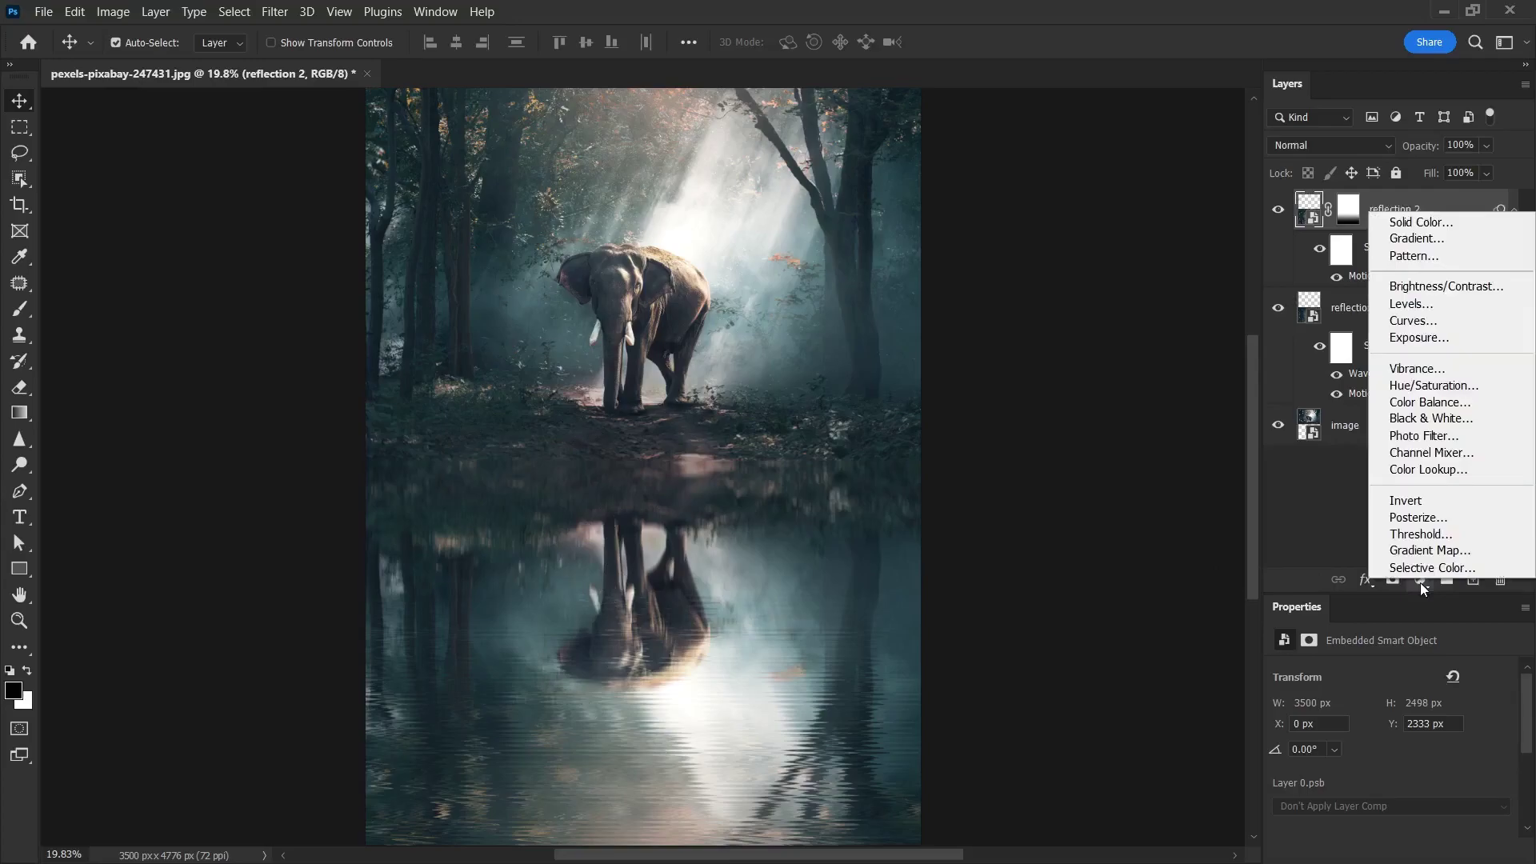
left_click(1431, 453)
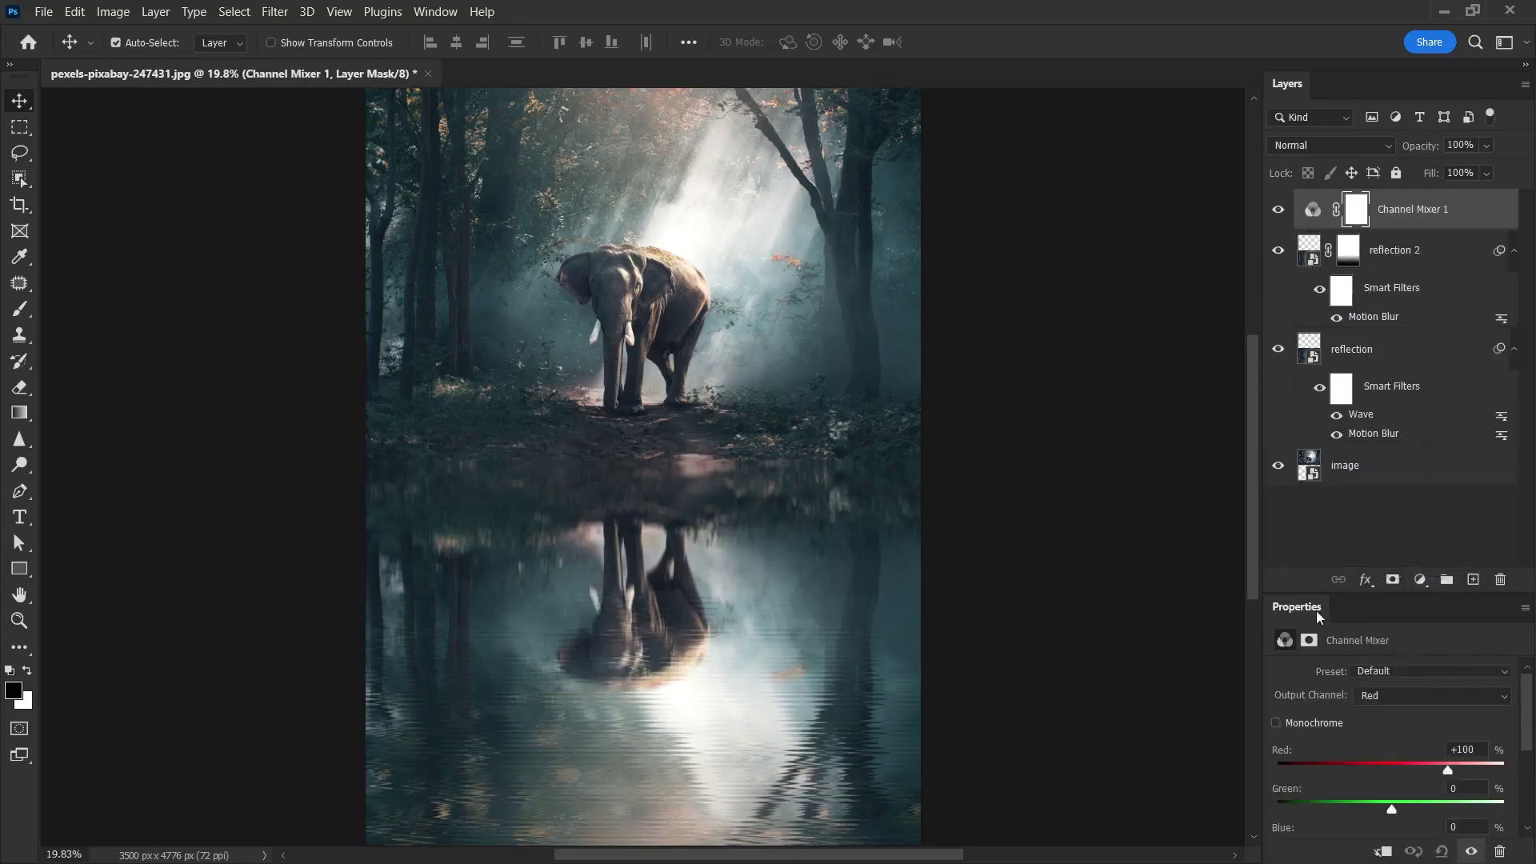
left_click_drag(1528, 690, 1528, 703)
left_click_drag(1392, 594, 1392, 474)
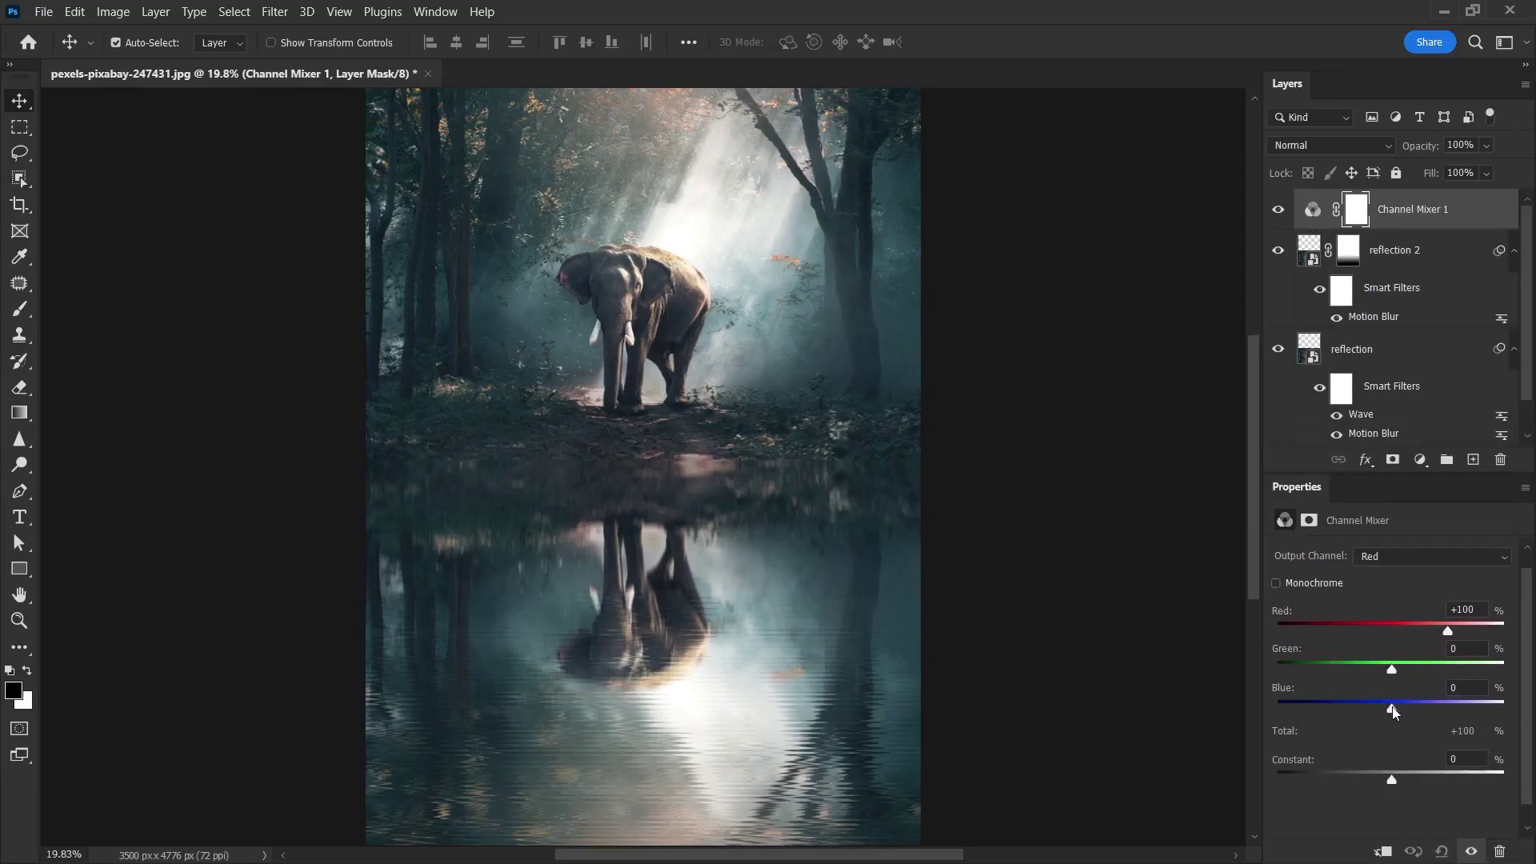
left_click_drag(1387, 712, 1376, 712)
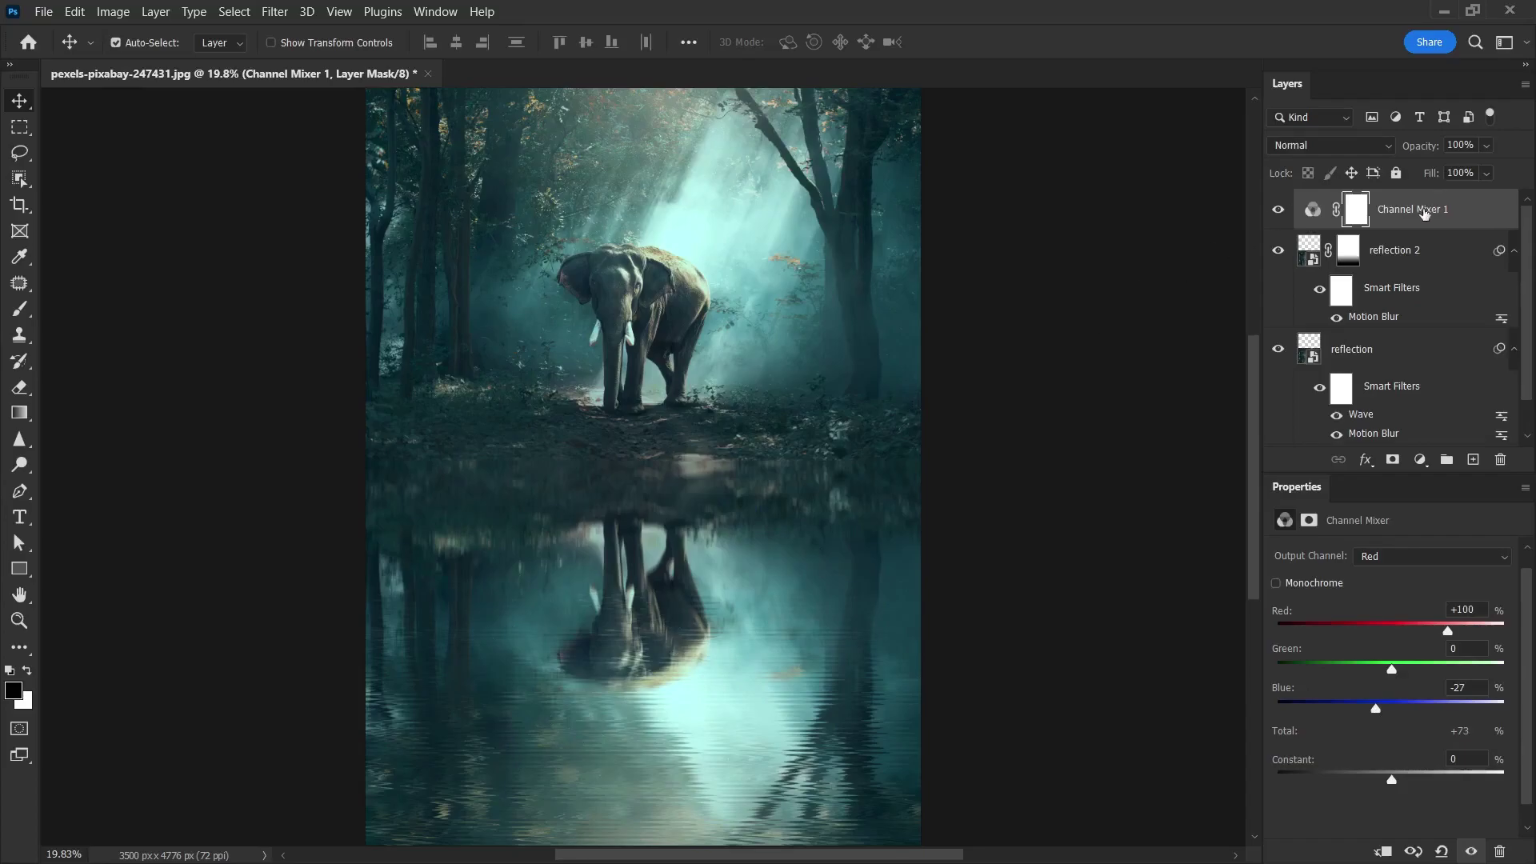
right_click(1420, 214)
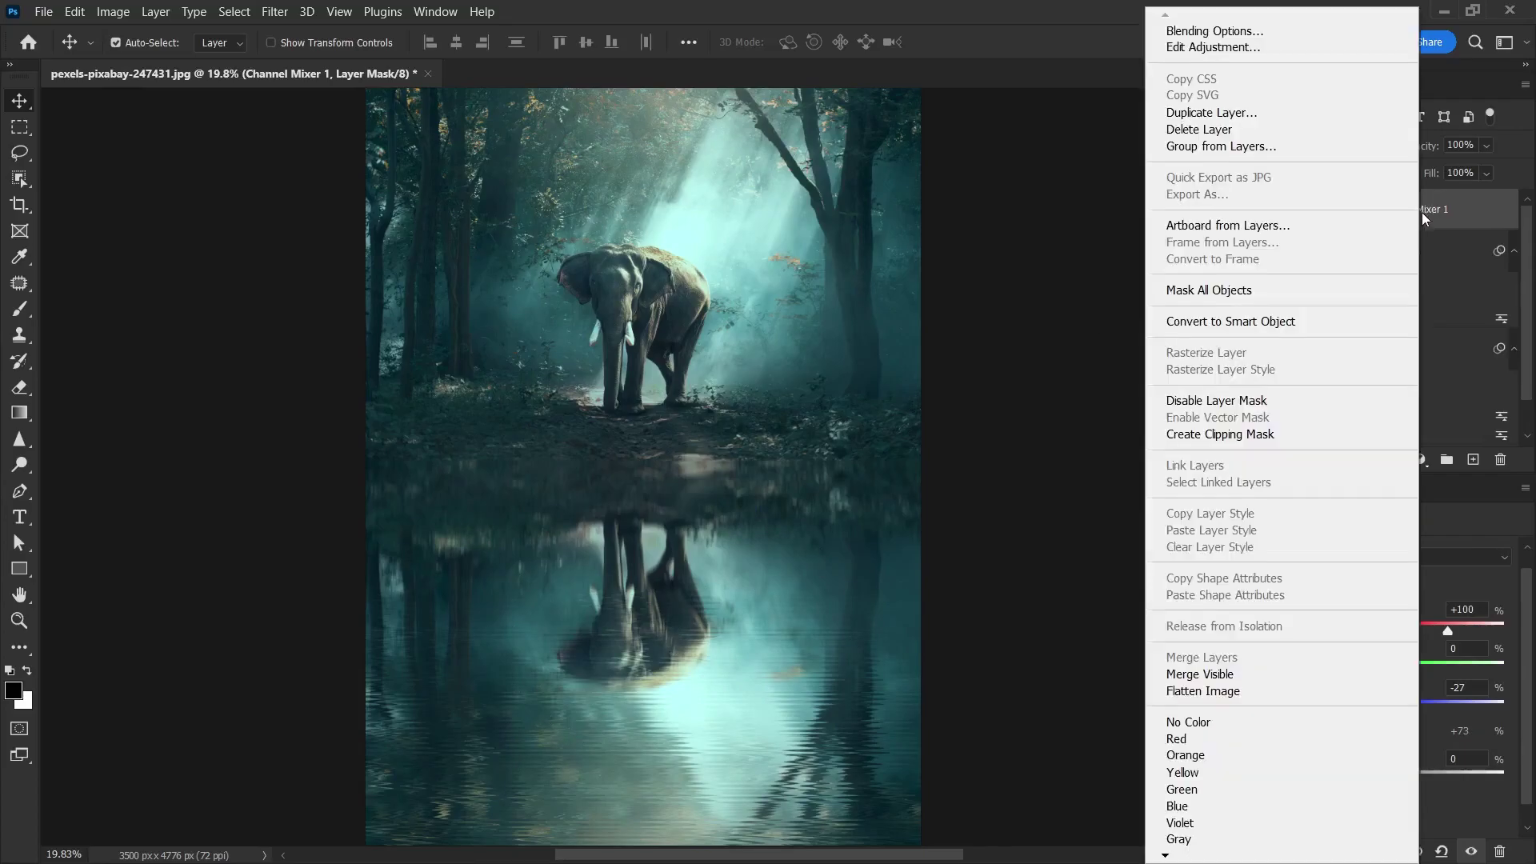
left_click(1211, 437)
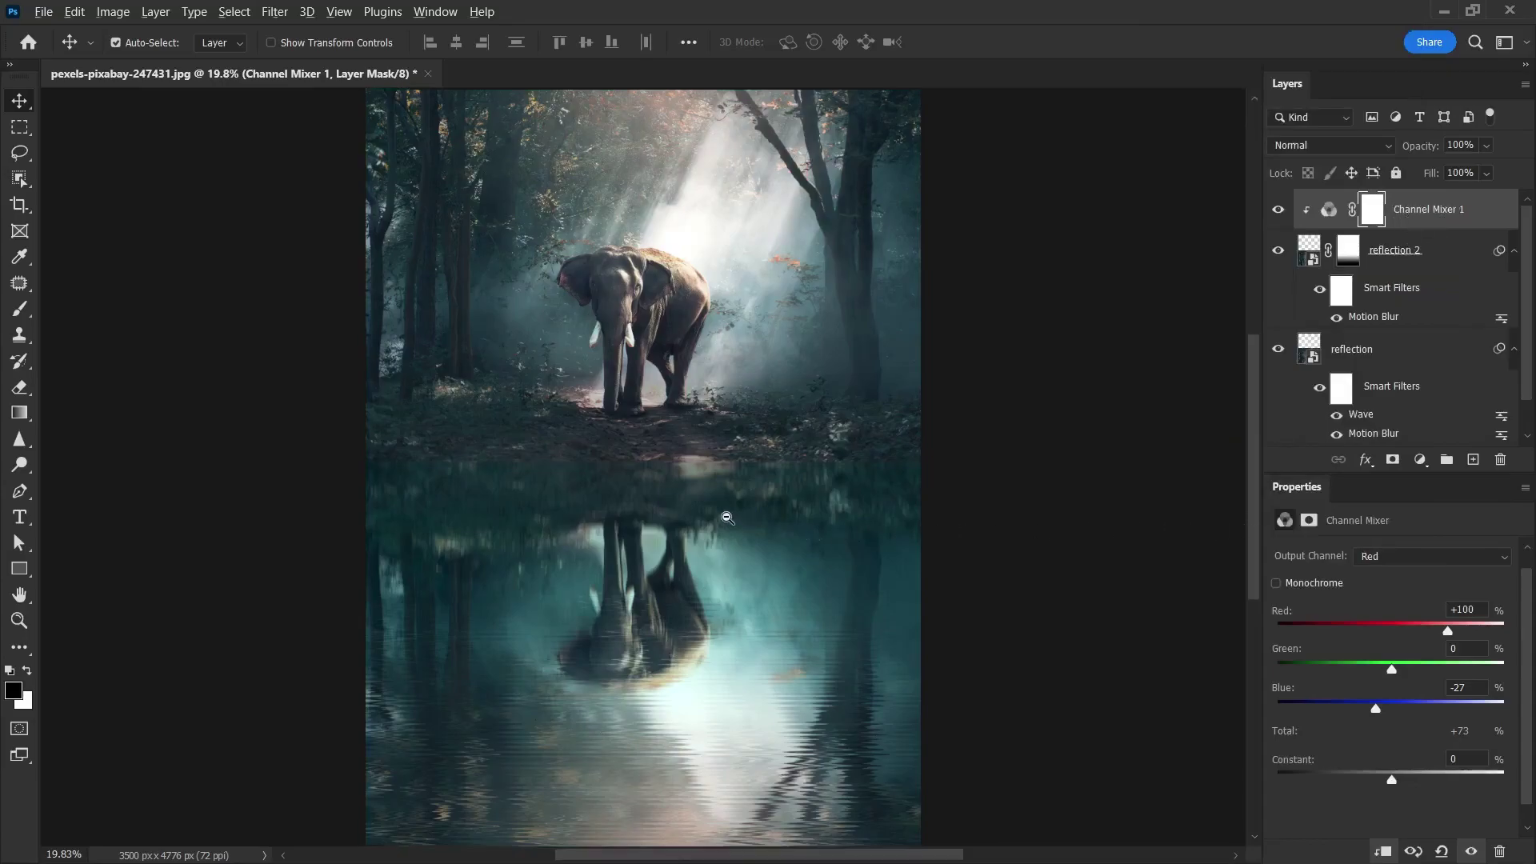
scroll(727, 516, "down", 2)
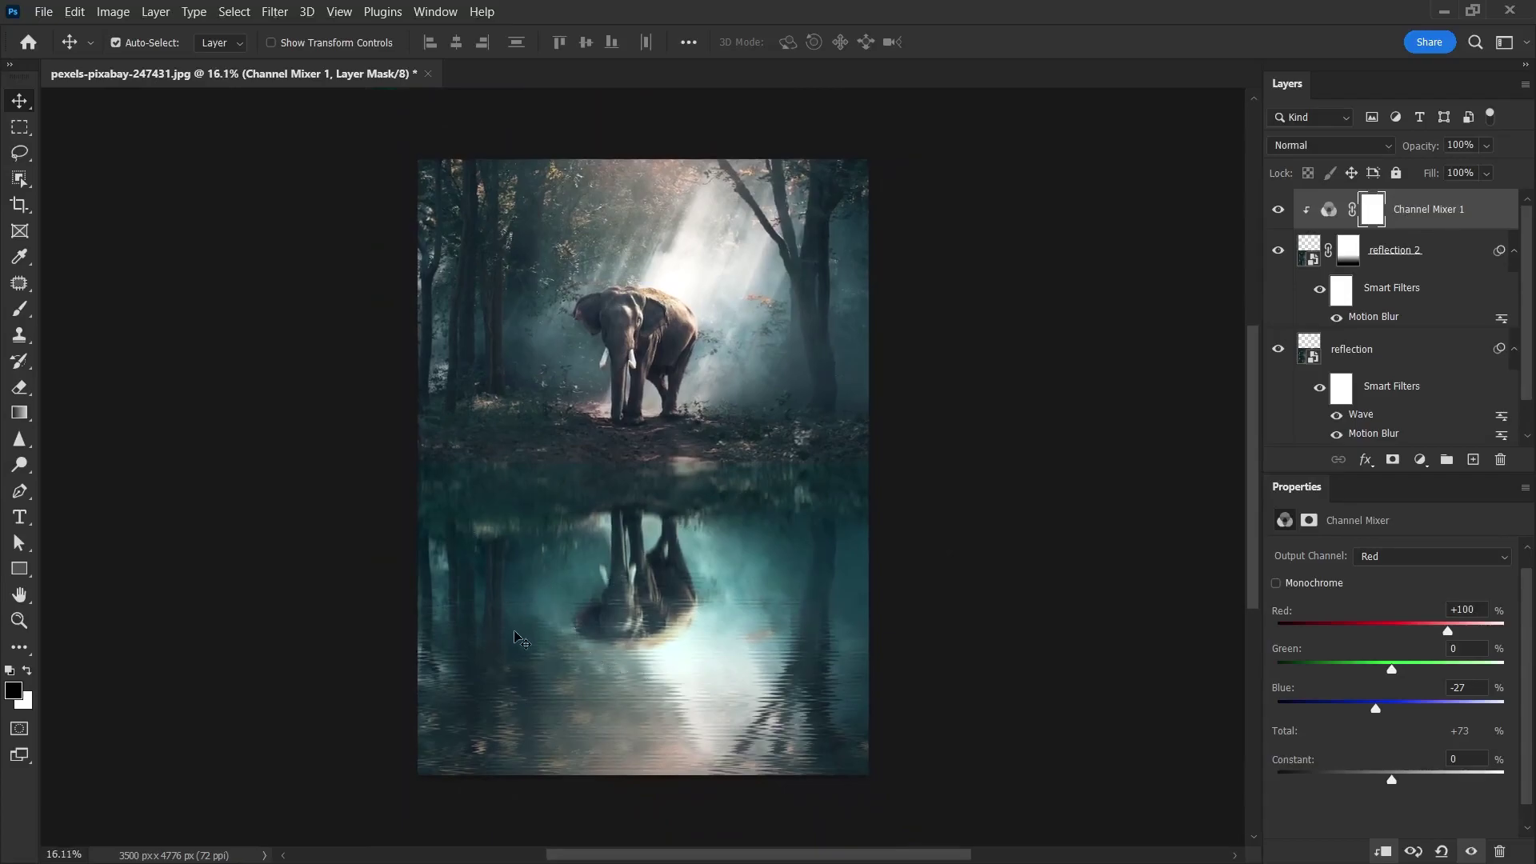
Toggle the reflection layer's visibility on and off to compare the result.
left_click(1289, 350)
left_click(1278, 349)
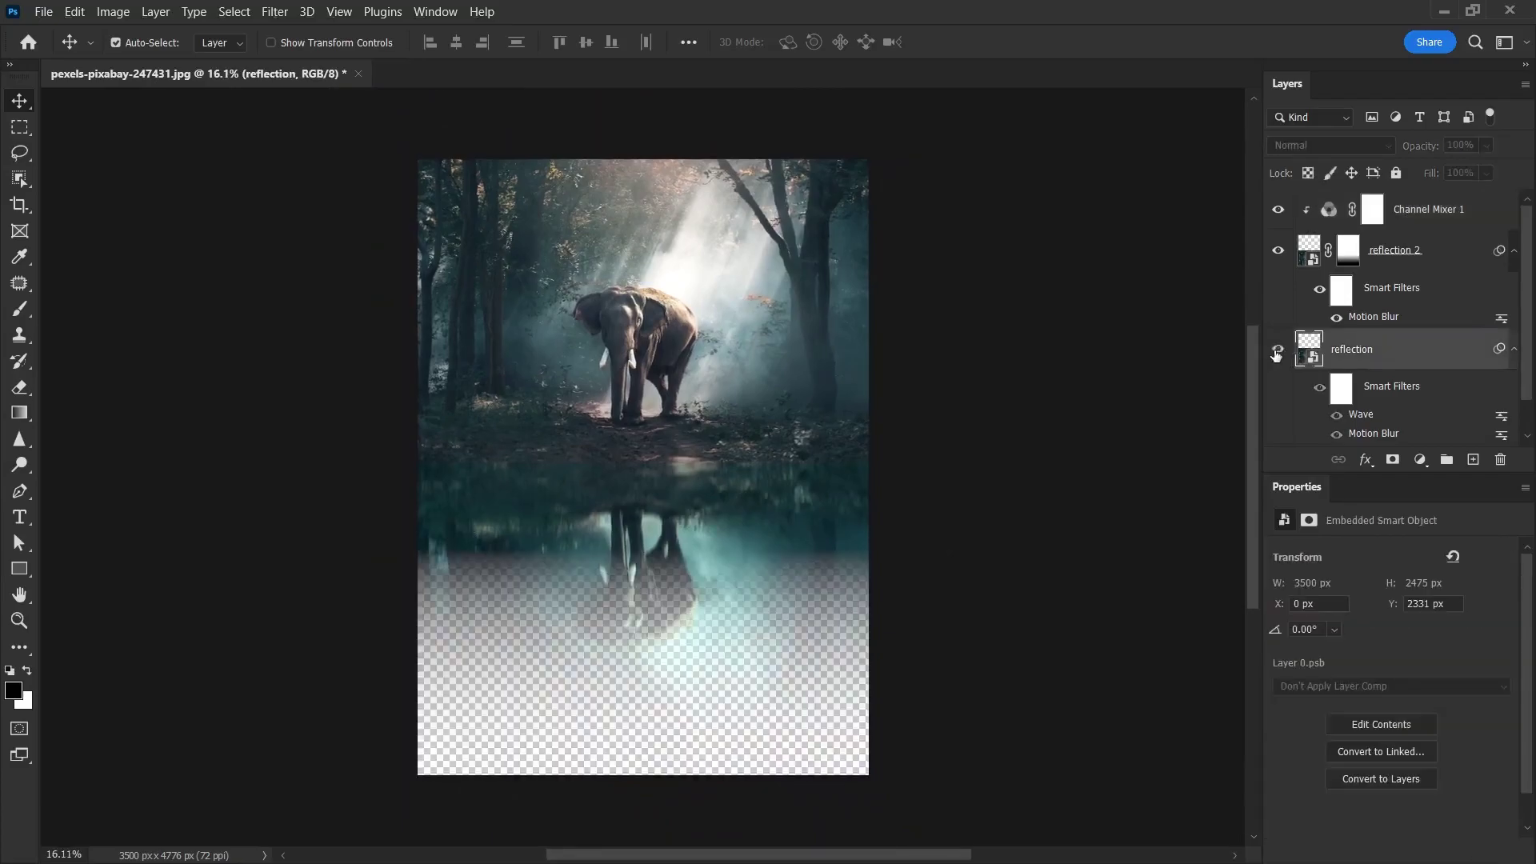
left_click(1278, 352)
left_click(1278, 351)
left_click(1277, 352)
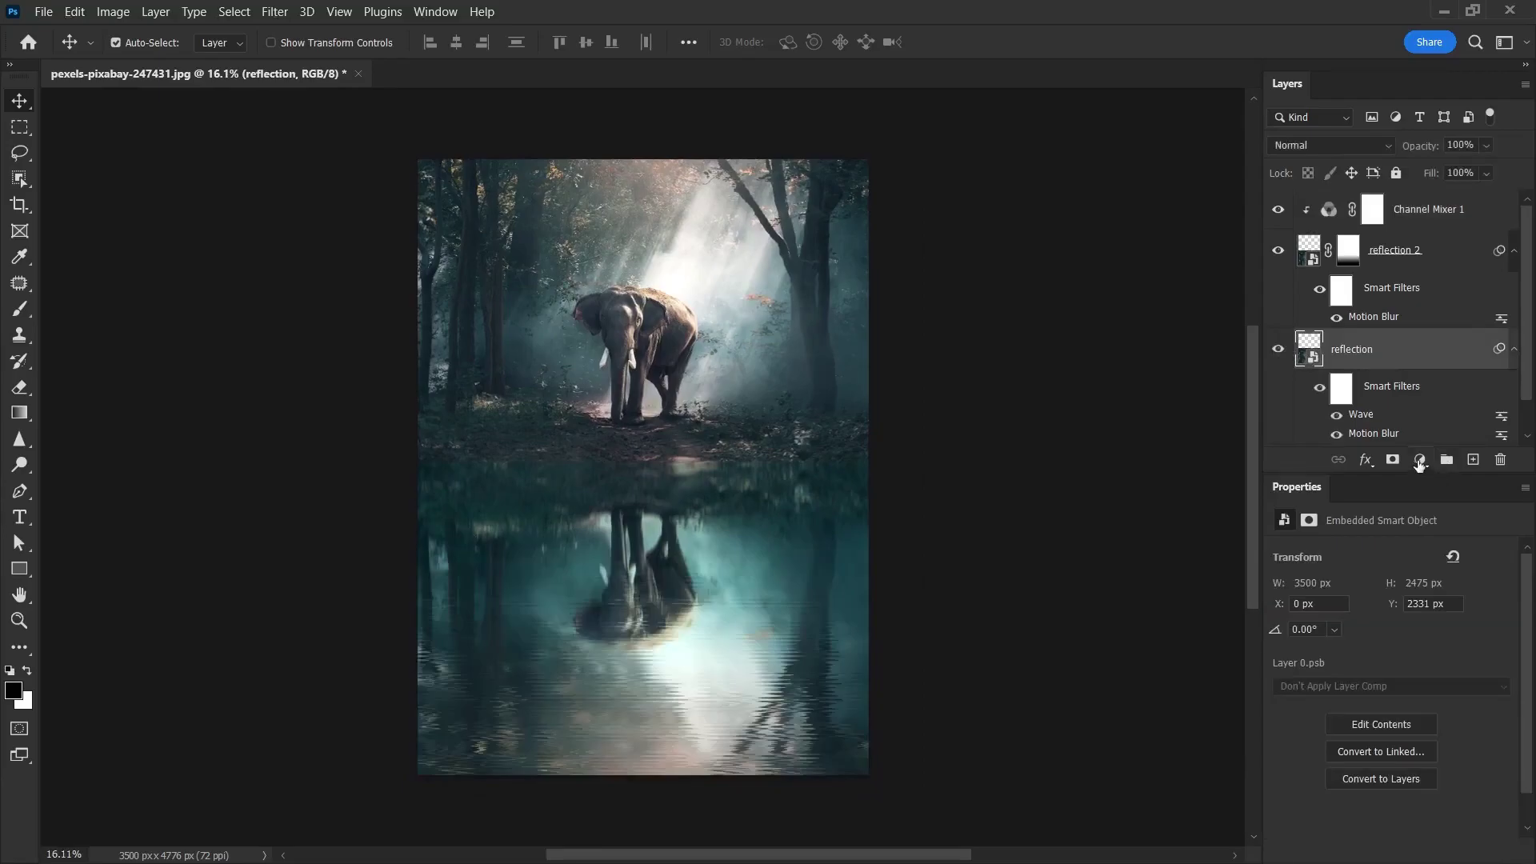
Add a Channel Mixer clipped to the reflection layer with Blue lowered to -13.
left_click(1419, 462)
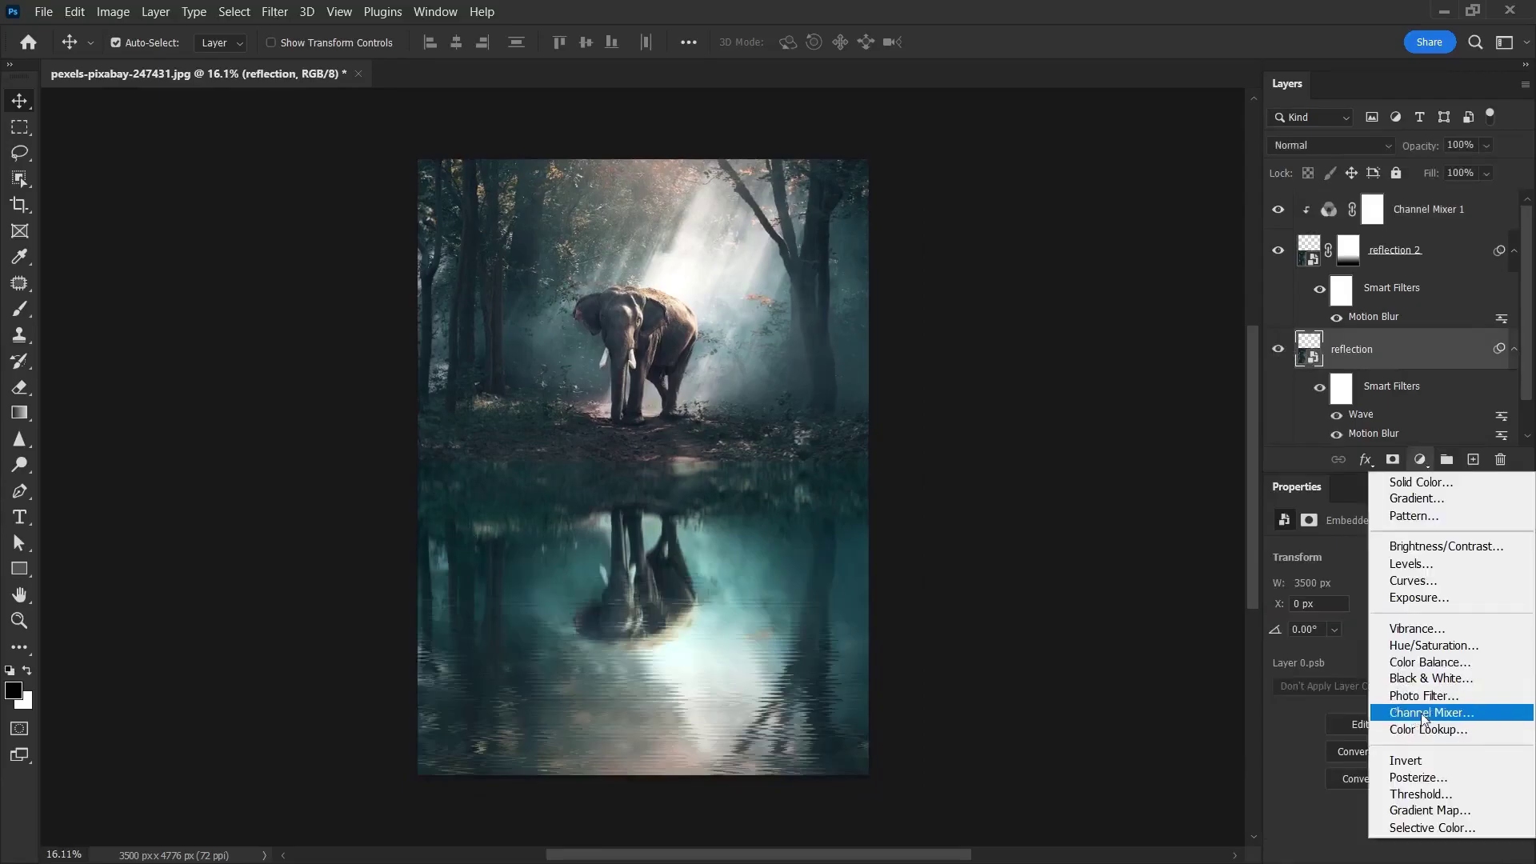
left_click(1414, 714)
right_click(1395, 350)
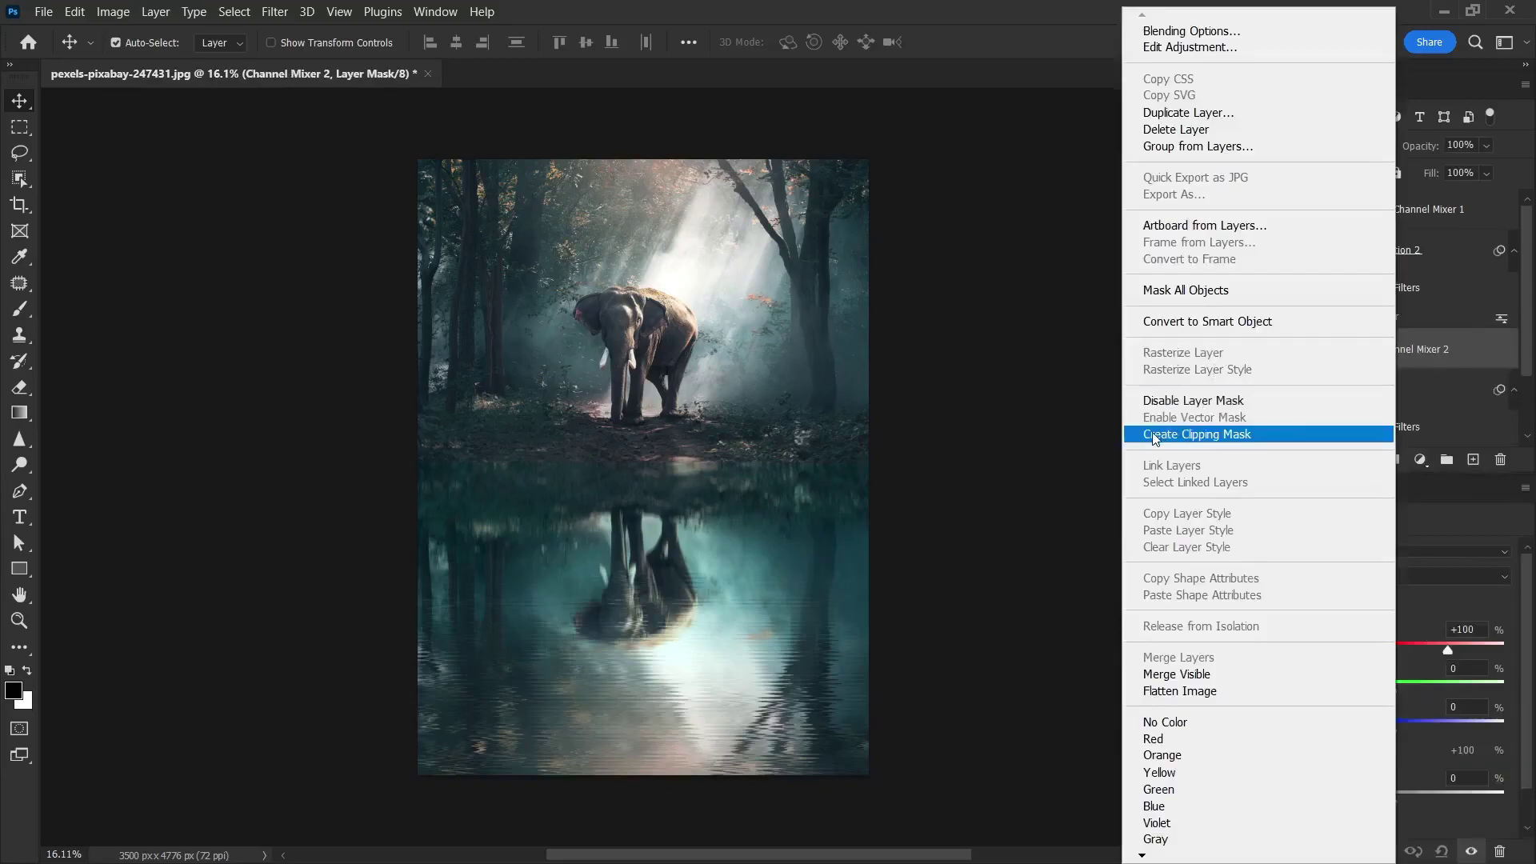
left_click(1207, 435)
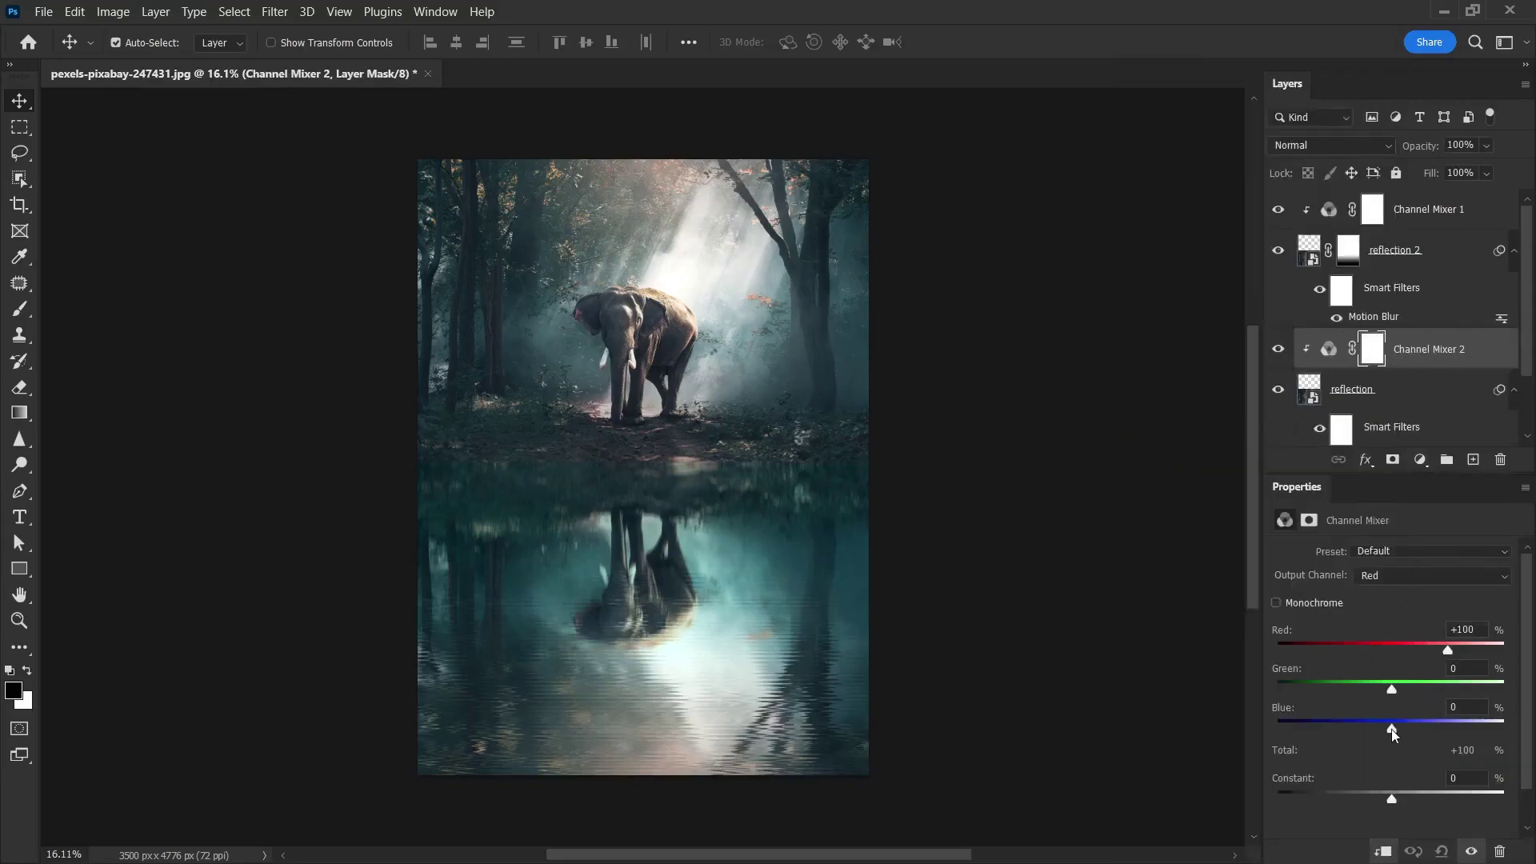
left_click_drag(1391, 729, 1387, 744)
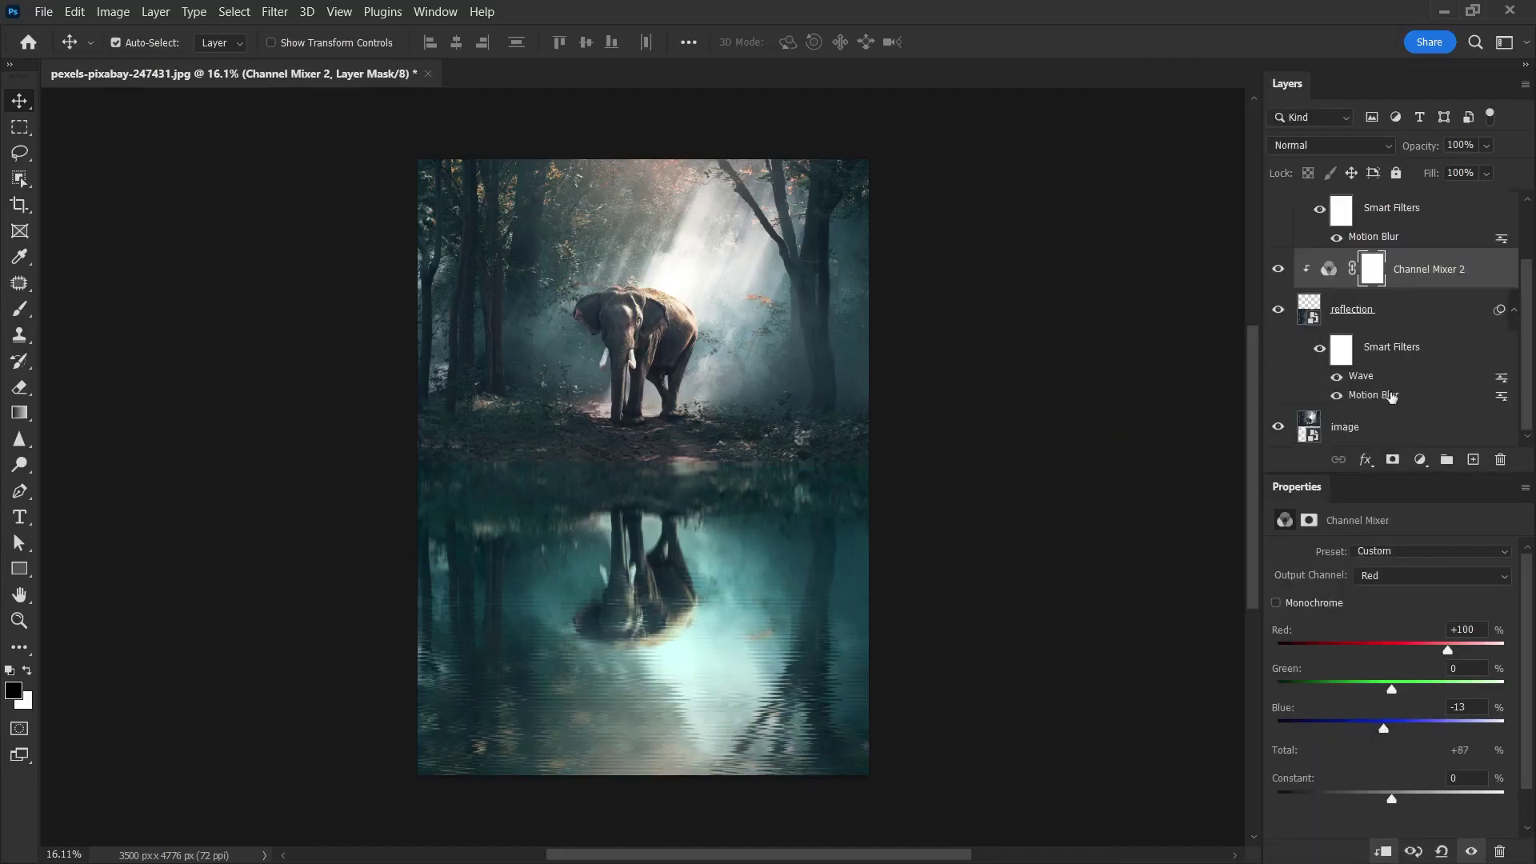
left_click(1357, 379)
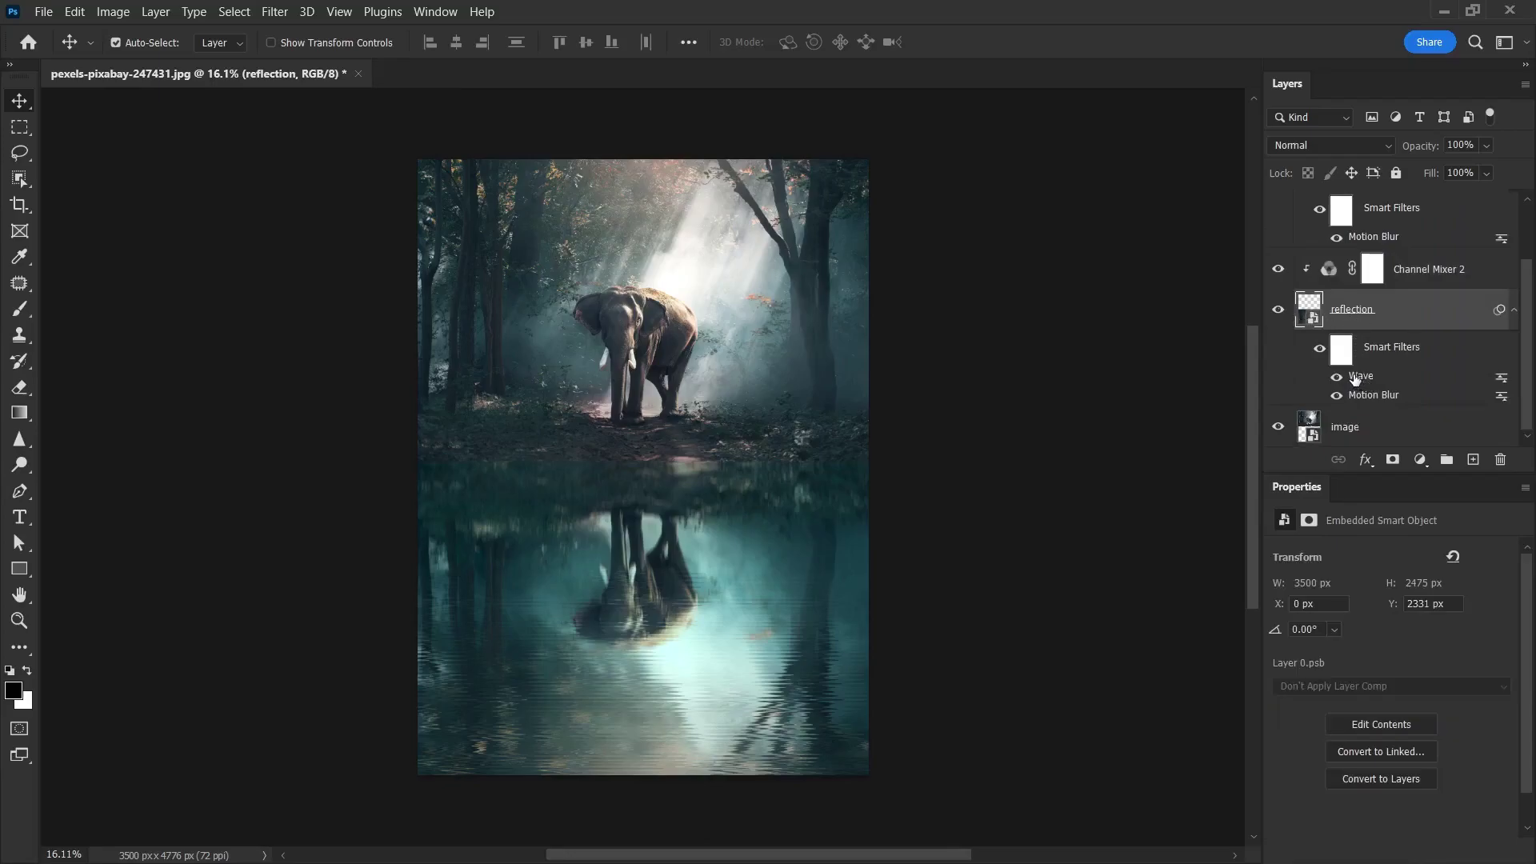
Retune the reflection's Wave filter with fewer generators and a maximum wavelength of 10.
double_click(1361, 376)
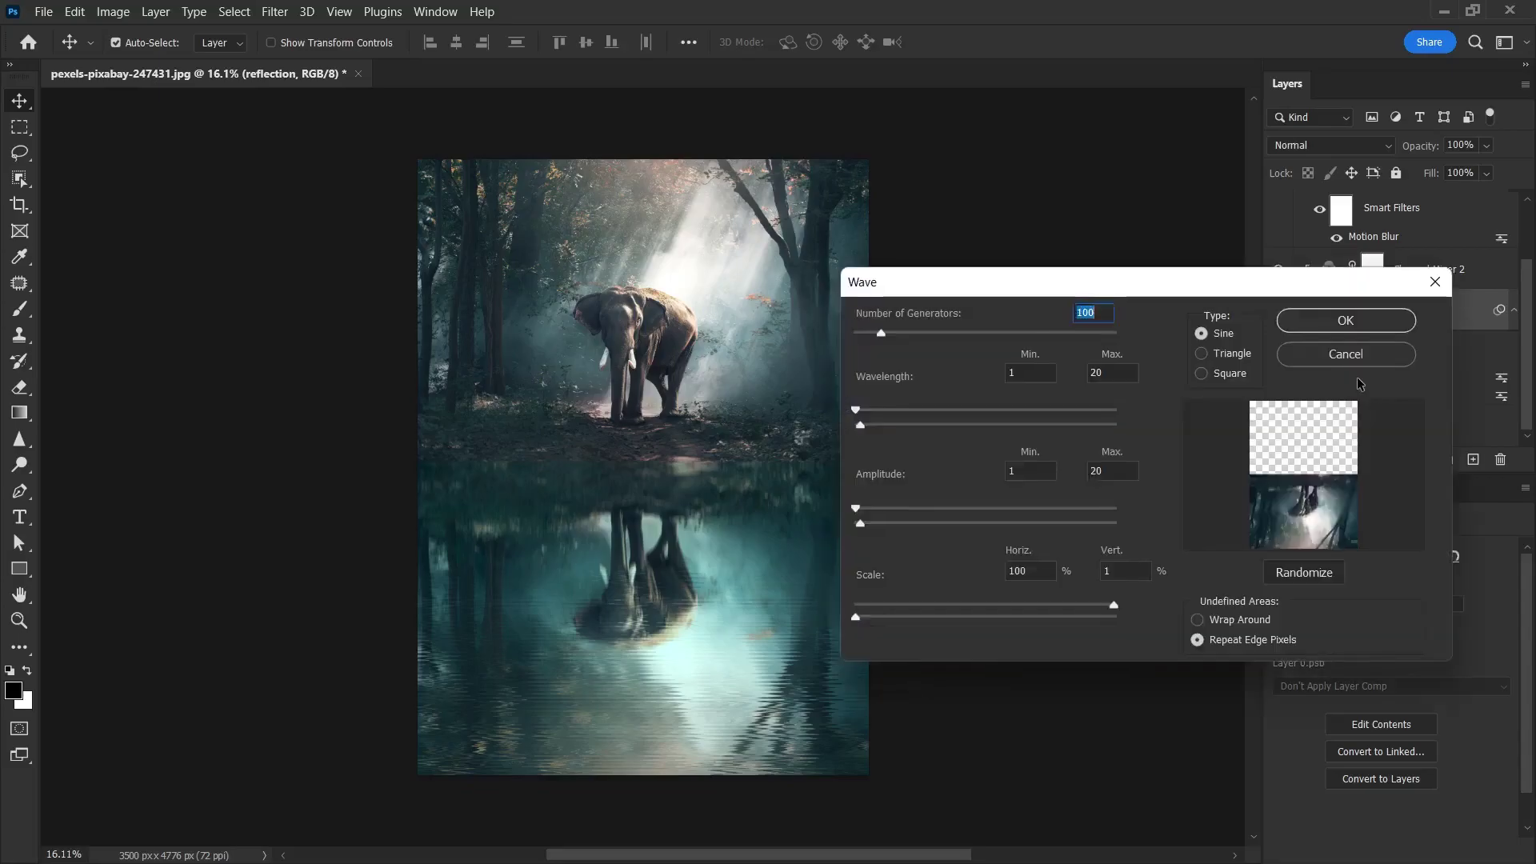
left_click_drag(881, 333, 870, 333)
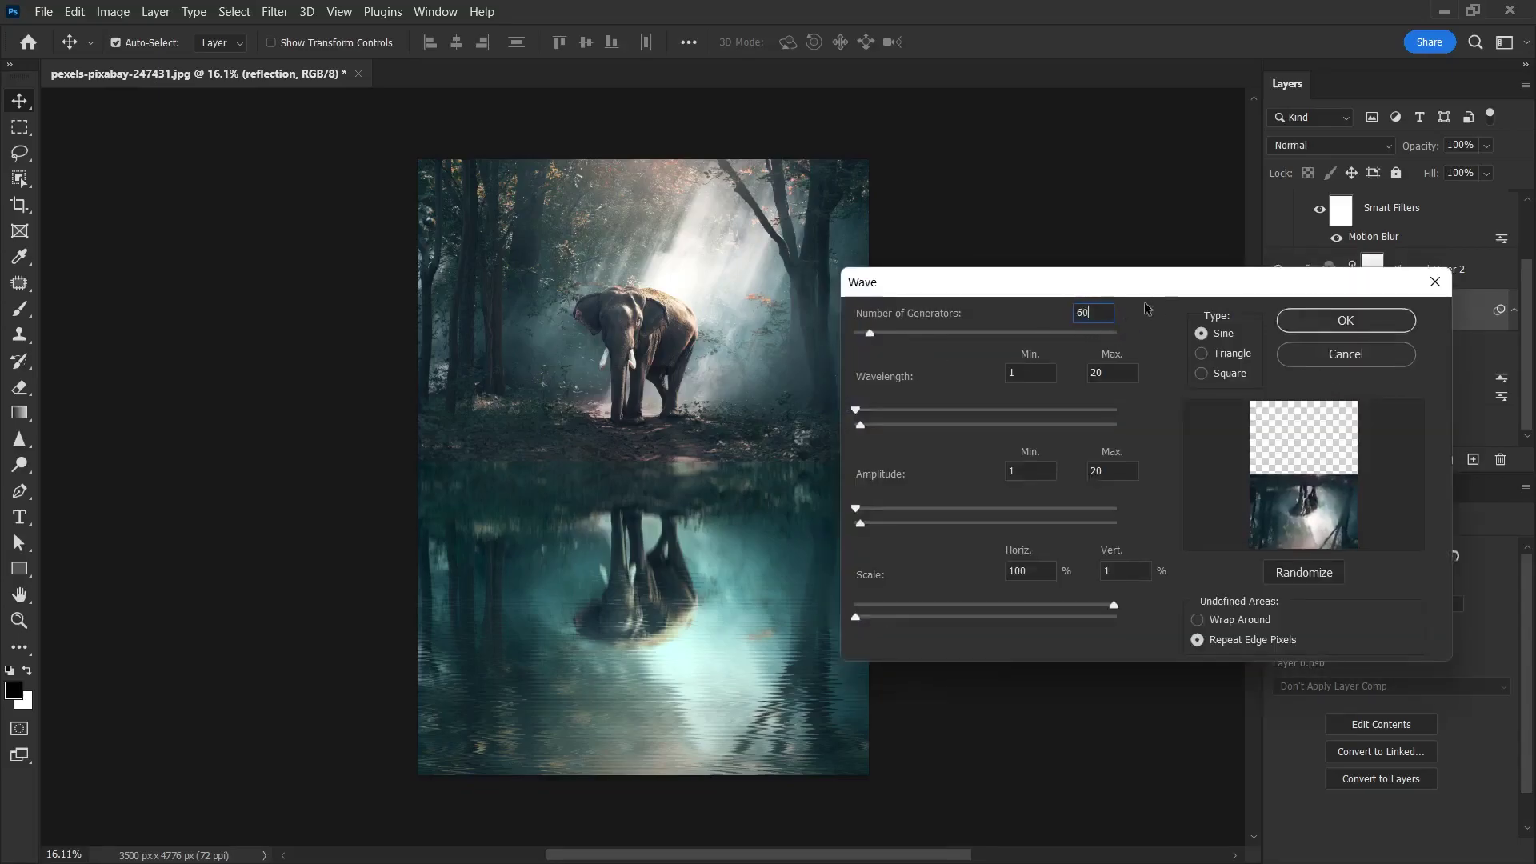
left_click(1312, 321)
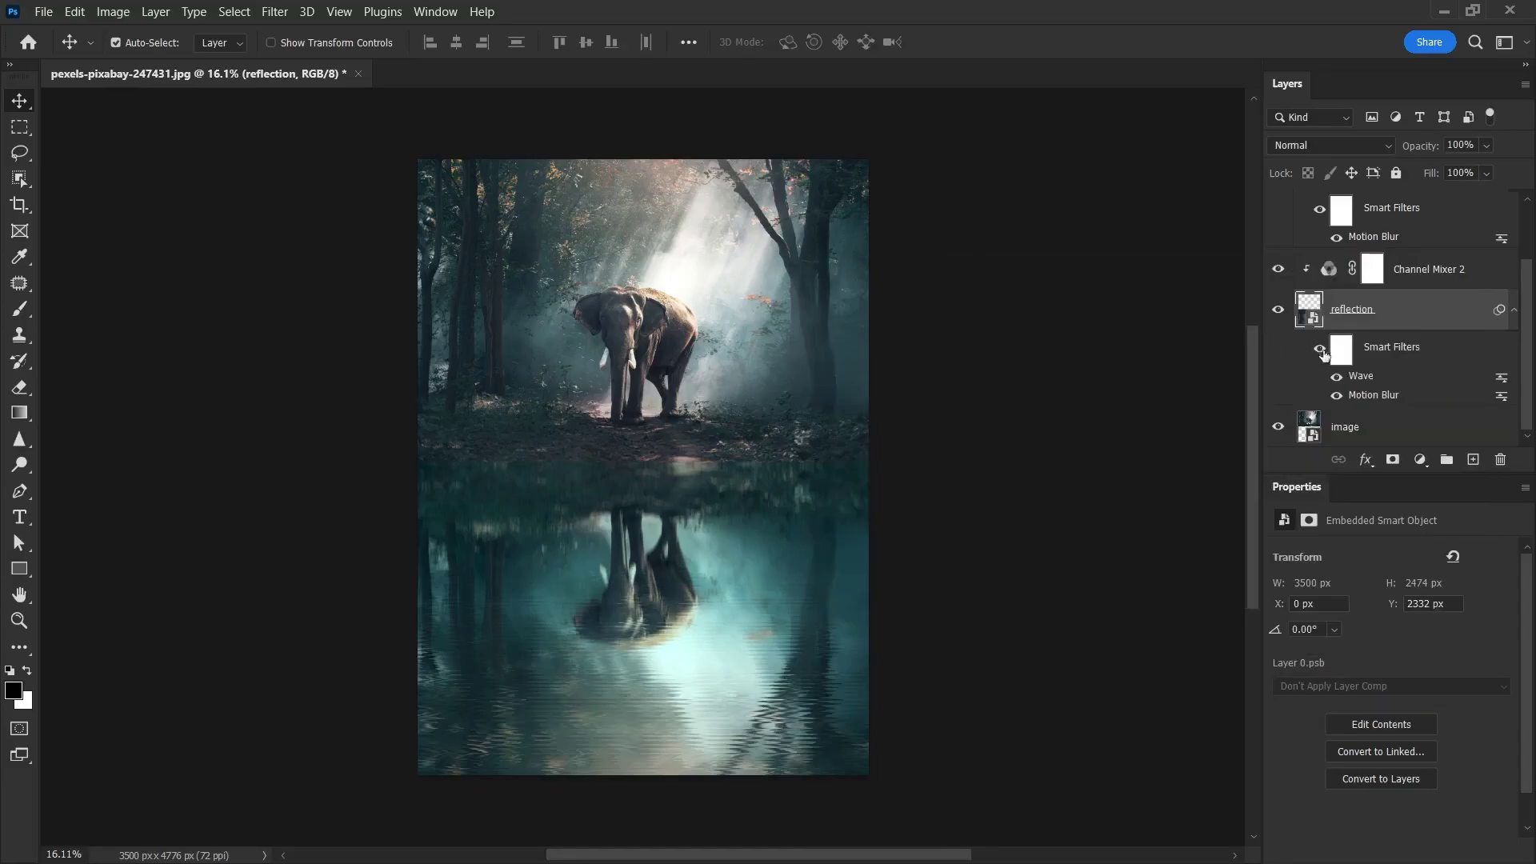
double_click(1356, 375)
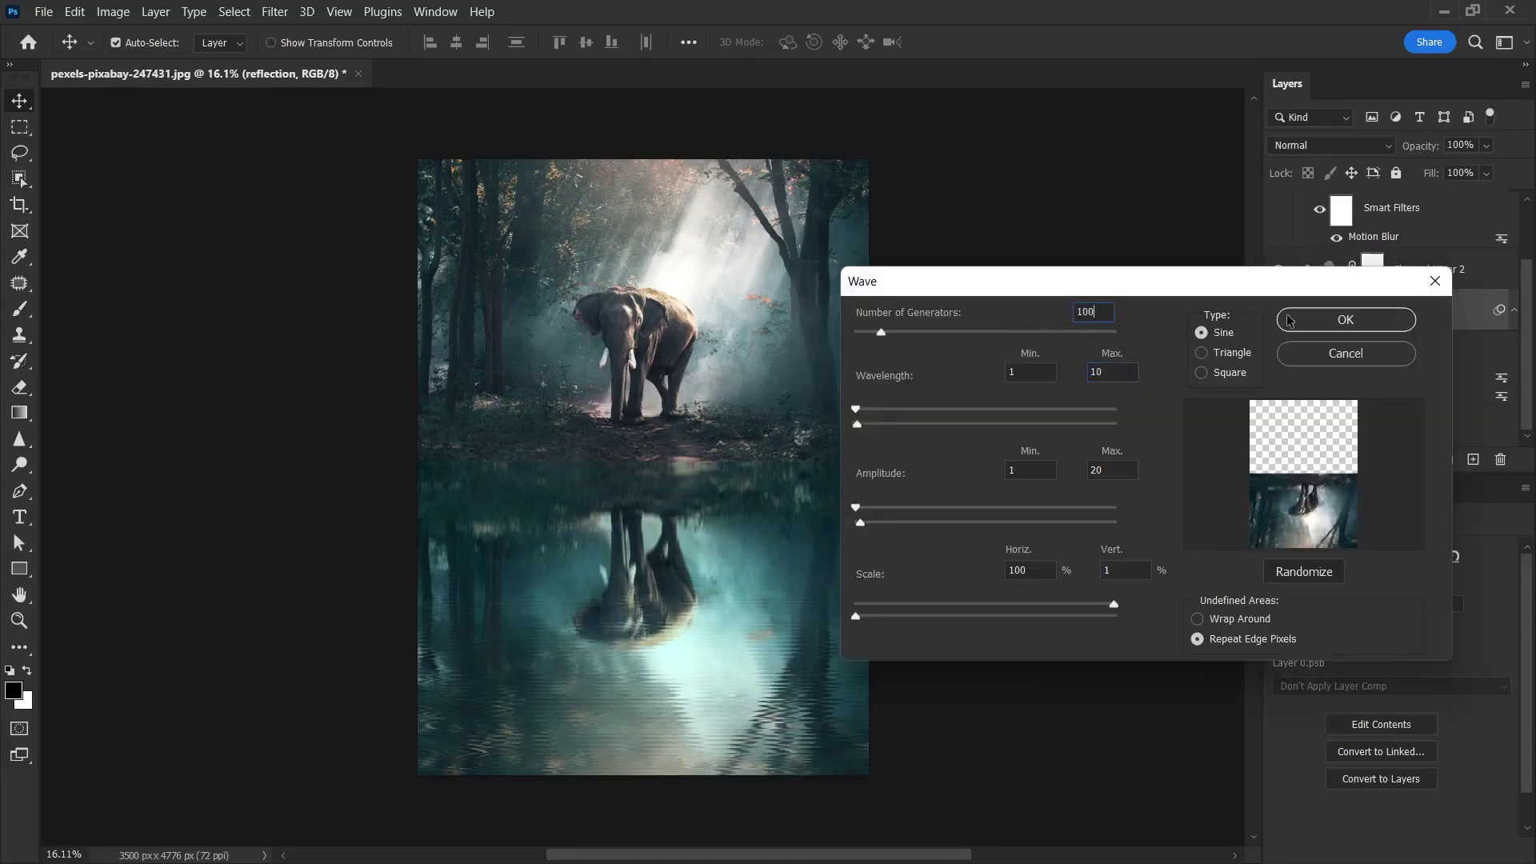
left_click(1314, 321)
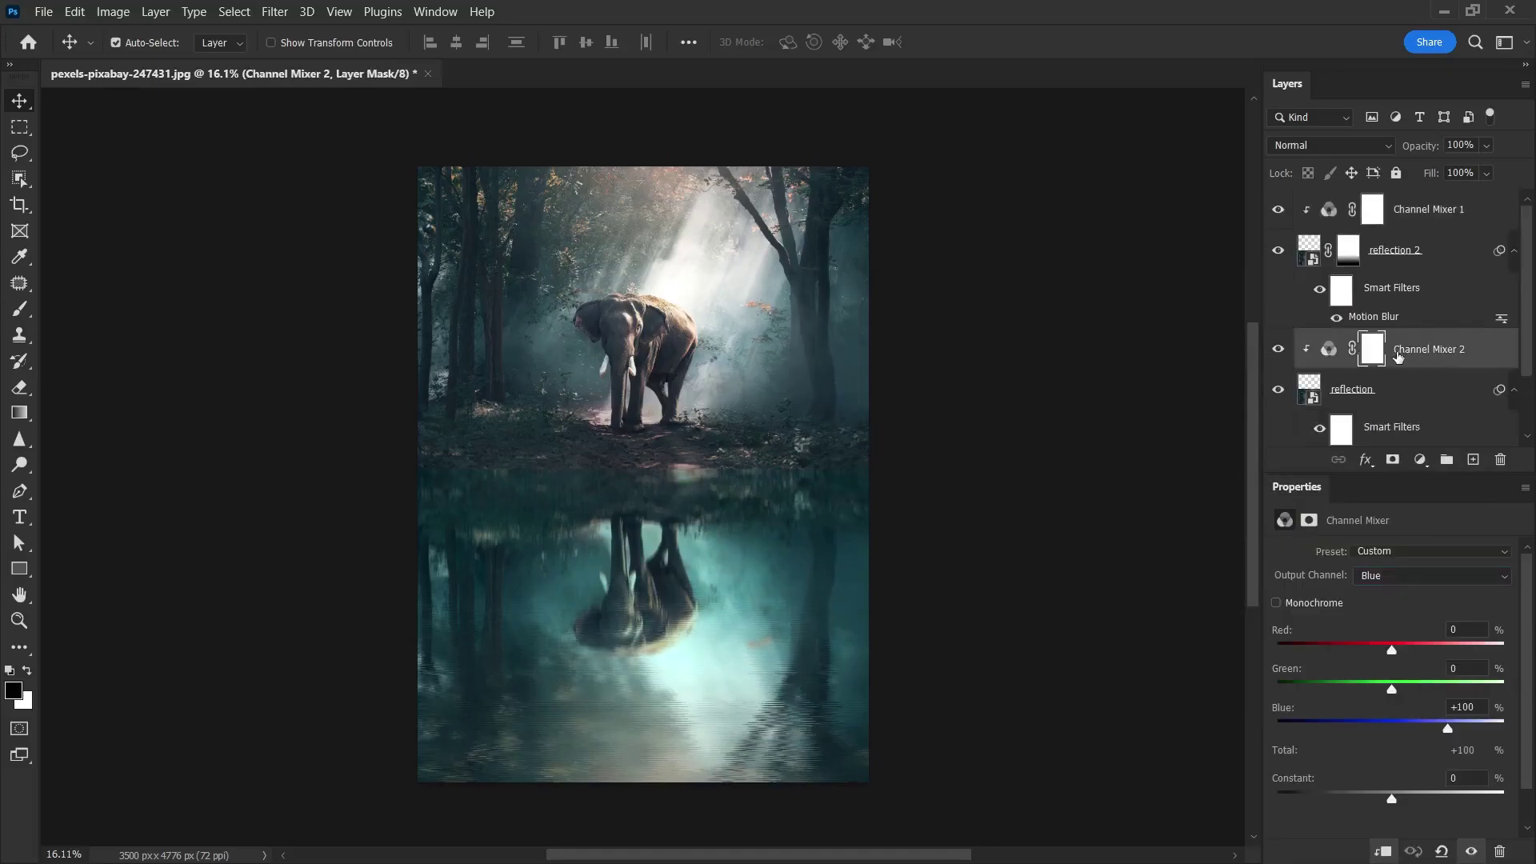
Replace both Channel Mixer layers with Color Balance adjustment layers on the reflections.
left_click(1420, 461)
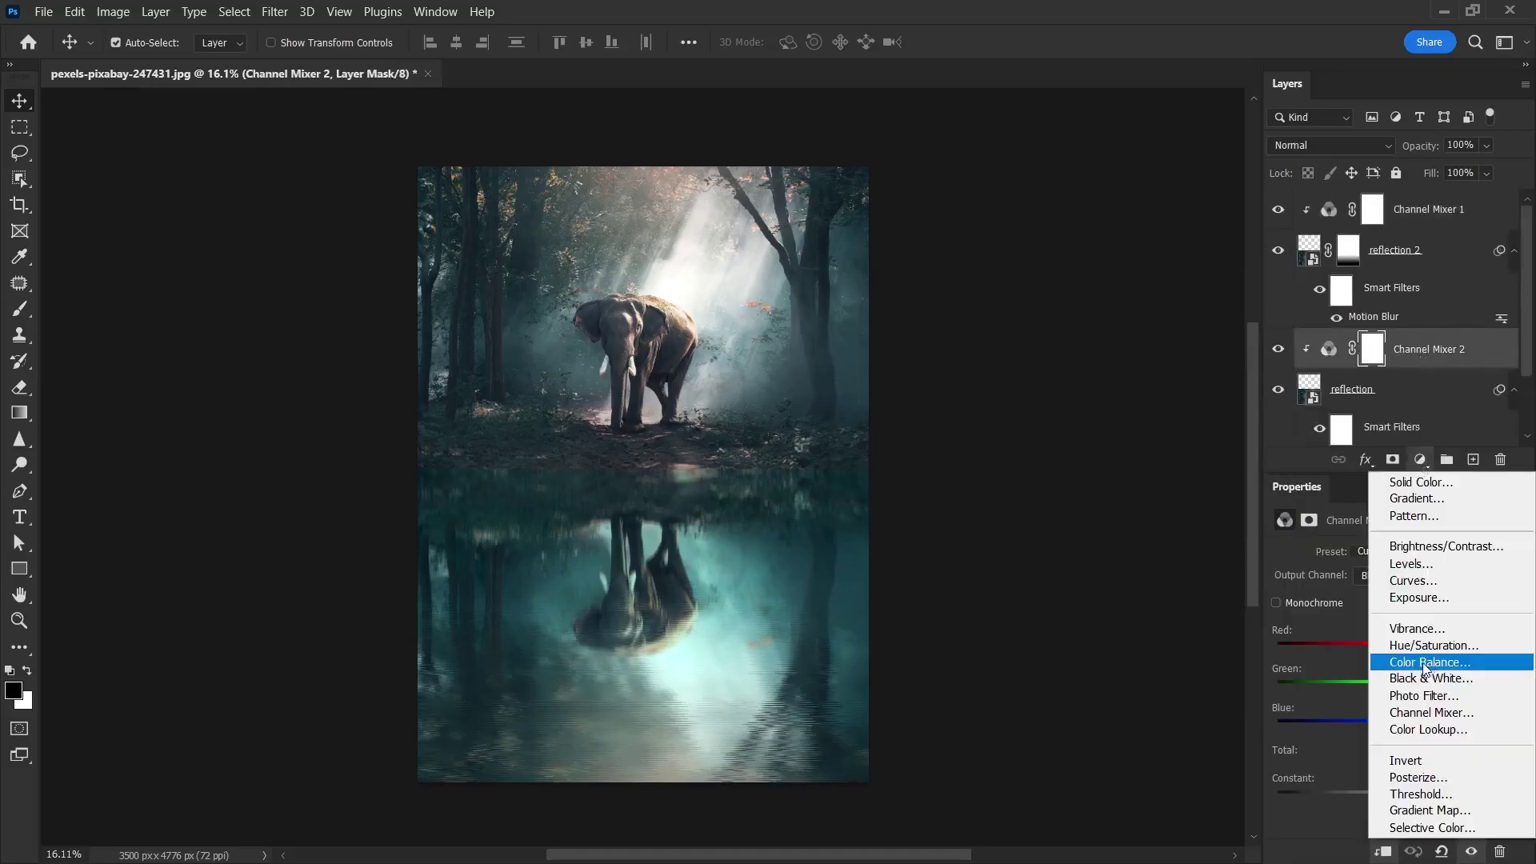
left_click(1427, 662)
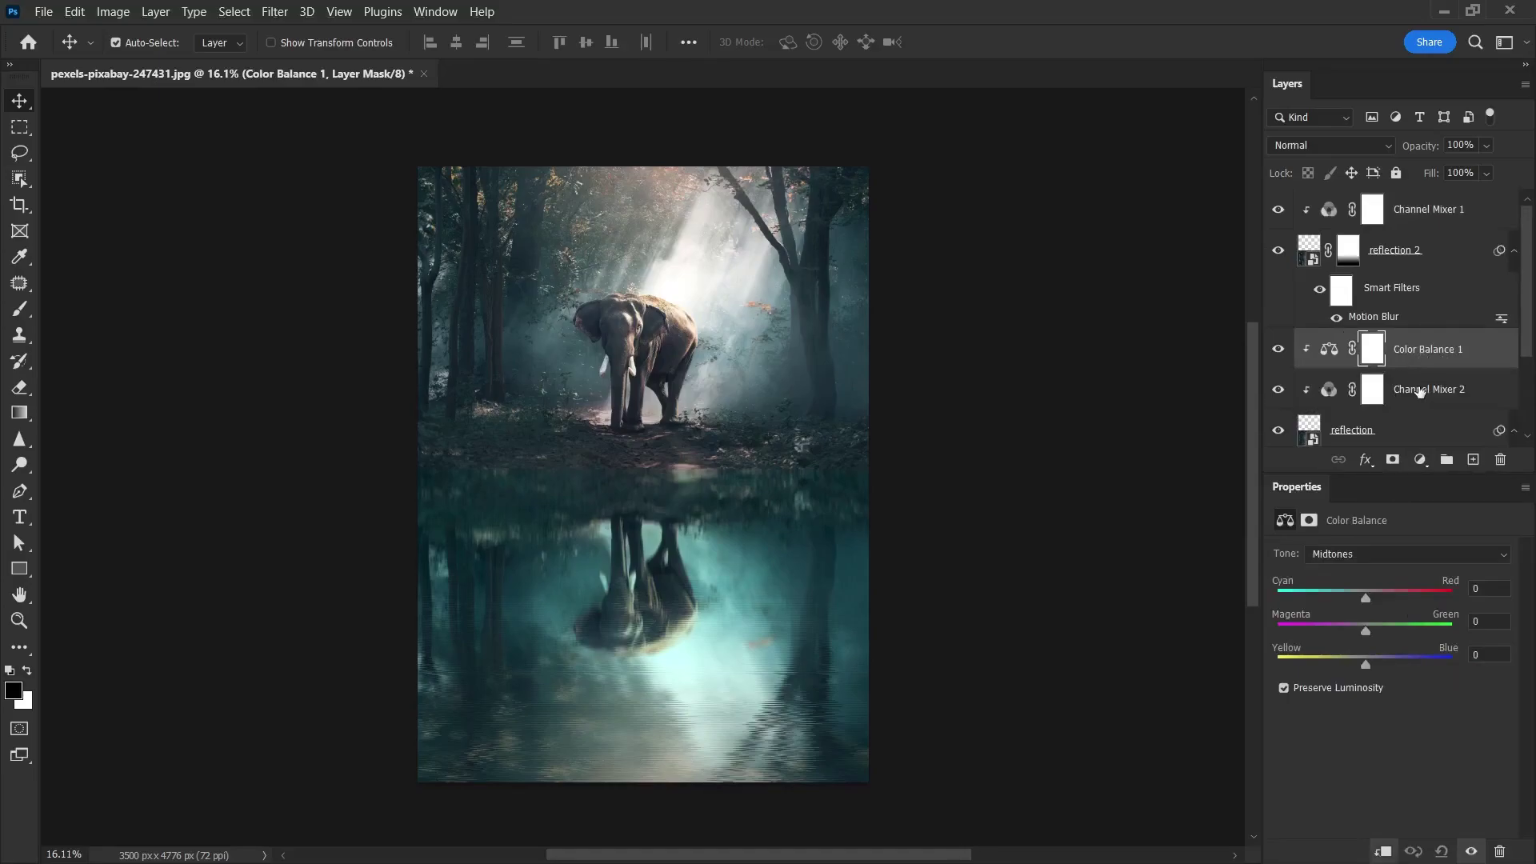
left_click_drag(1419, 391, 1499, 460)
left_click(1423, 210)
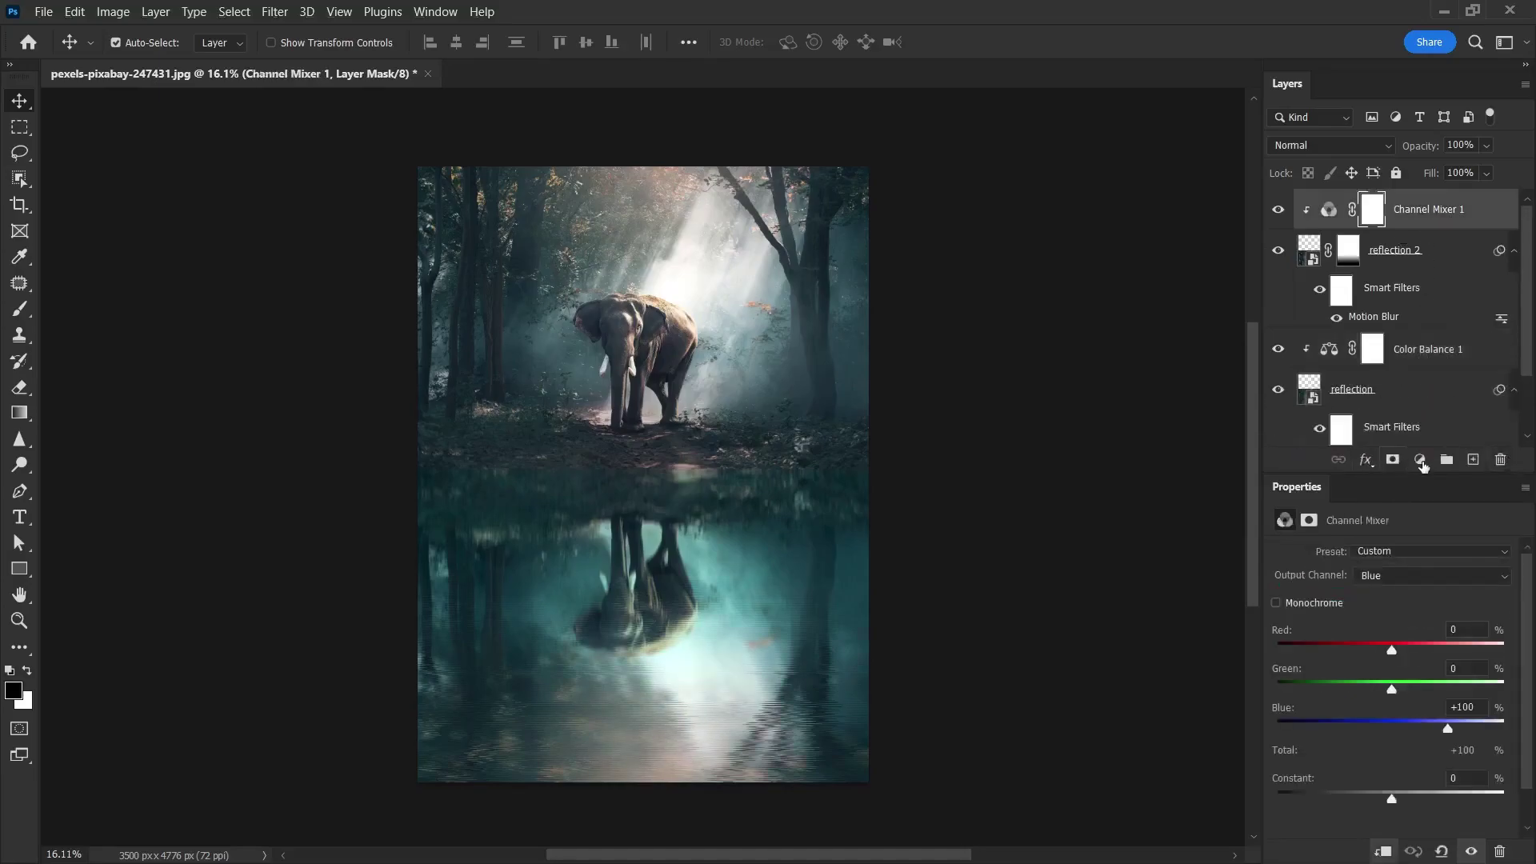
left_click(1420, 462)
left_click(1427, 662)
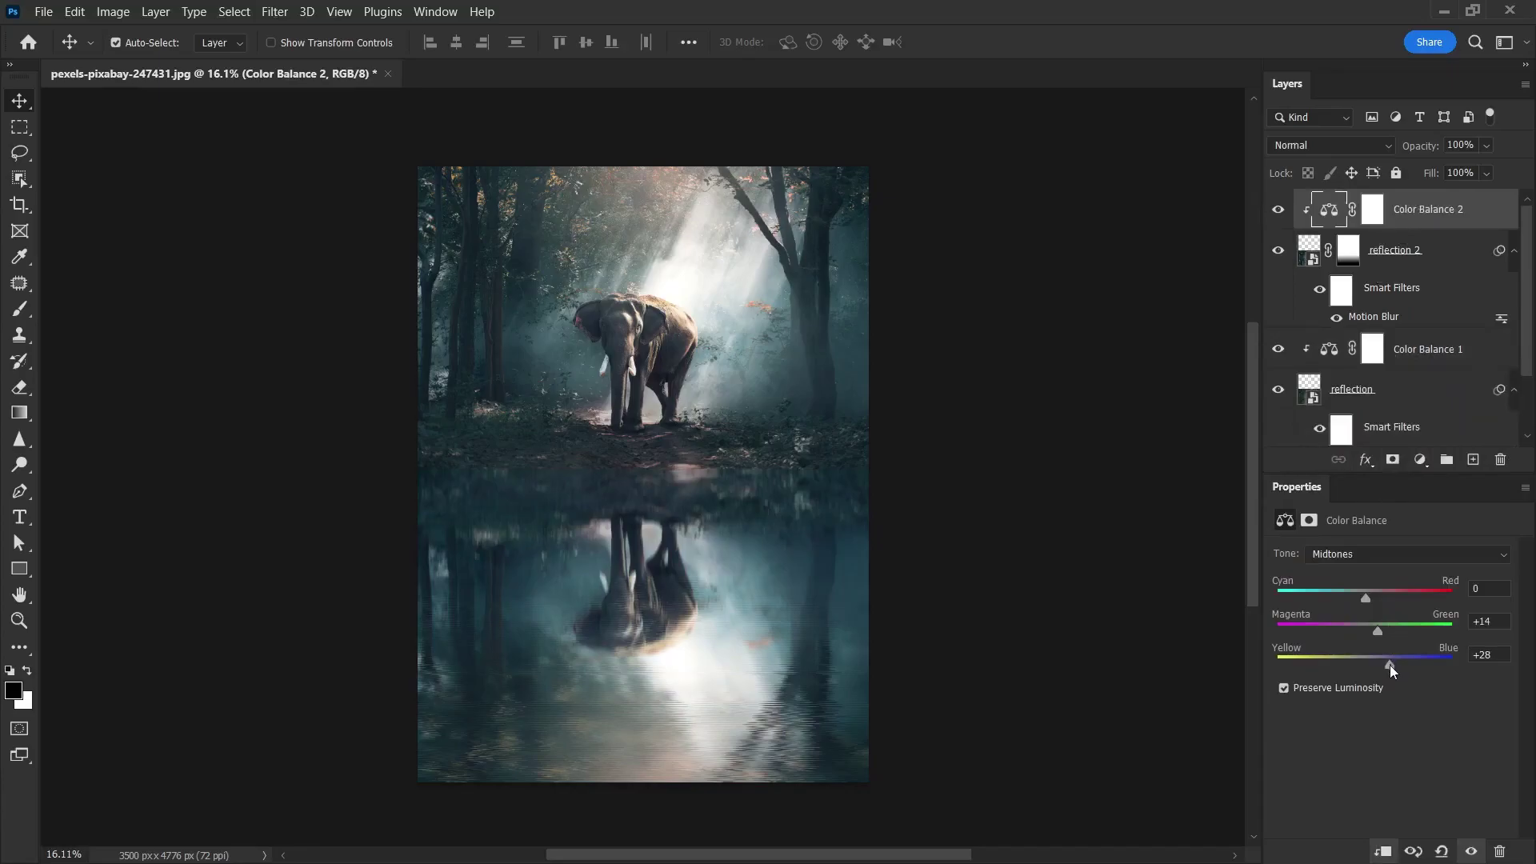
Shift the reflection's Color Balance midtones to a cooler blue (−17/−6/+15) and fit the image.
left_click_drag(1377, 632, 1371, 600)
left_click(1439, 352)
key("ctrl+0")
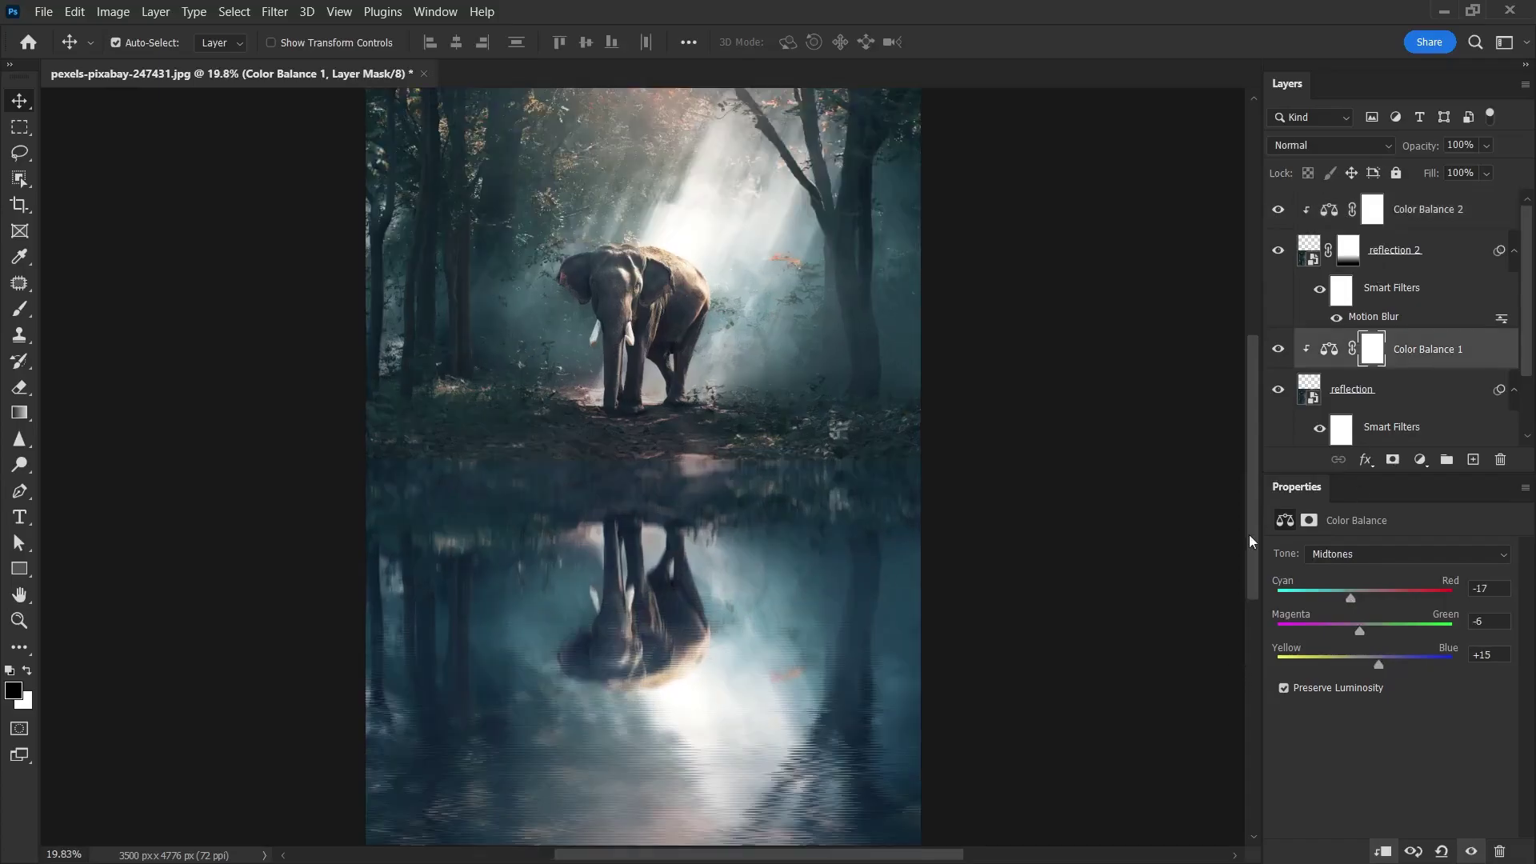